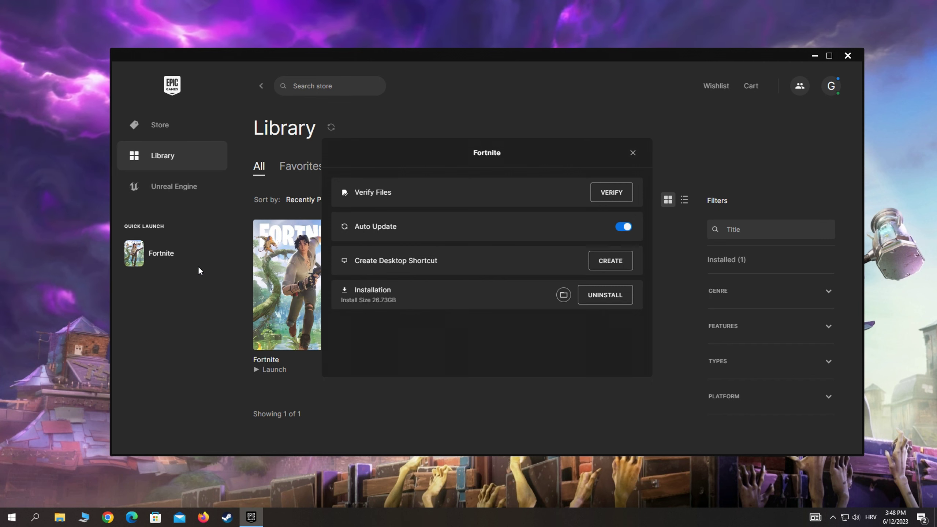
Open Fortnite's installation folder, go to FortniteGame\Binaries\Win64 and copy the folder path
{"action": "left_click", "coordinate": [563, 294]}
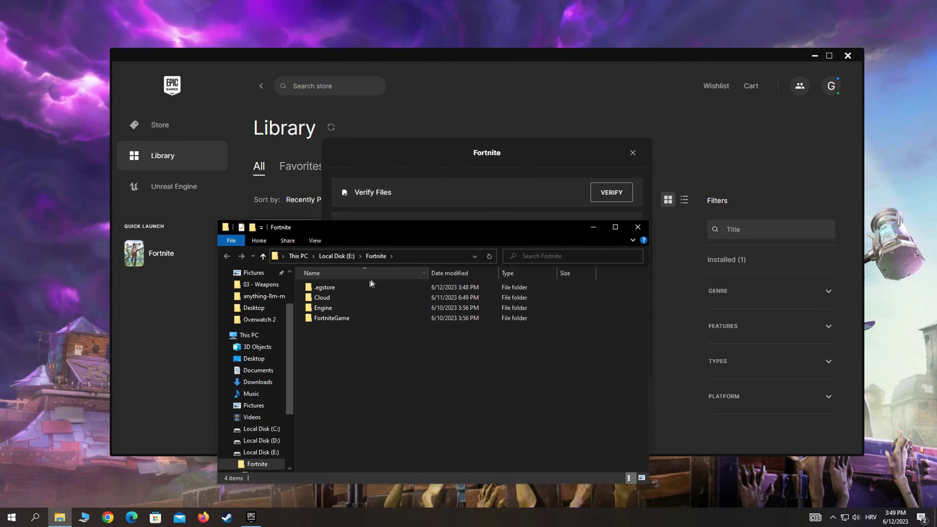
{"action": "double_click", "coordinate": [331, 318]}
{"action": "left_click", "coordinate": [325, 290]}
{"action": "double_click", "coordinate": [325, 289]}
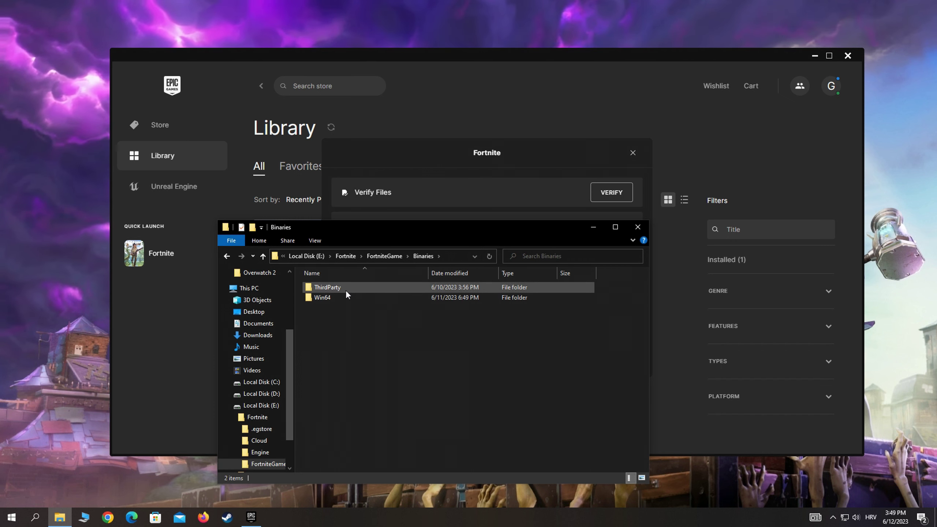
{"action": "double_click", "coordinate": [322, 297]}
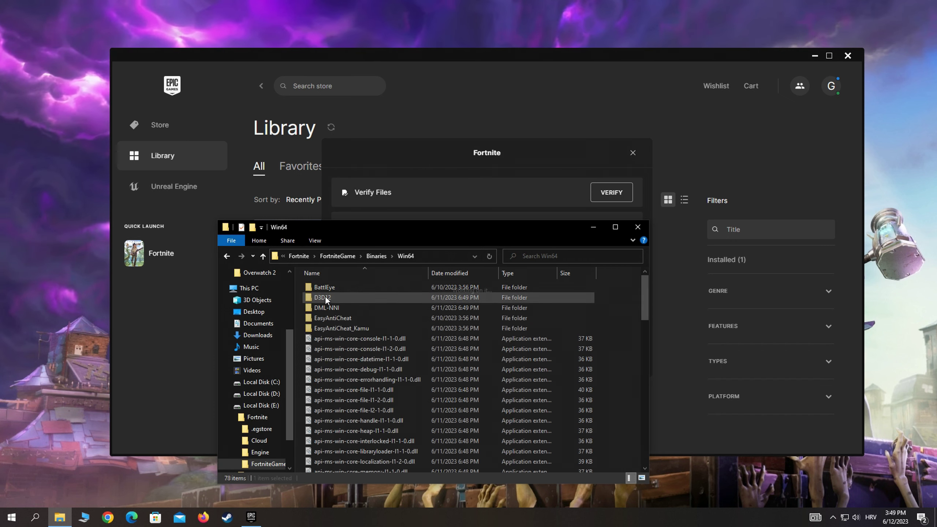
{"action": "left_click", "coordinate": [423, 258]}
{"action": "right_click", "coordinate": [380, 257]}
{"action": "left_click", "coordinate": [405, 286]}
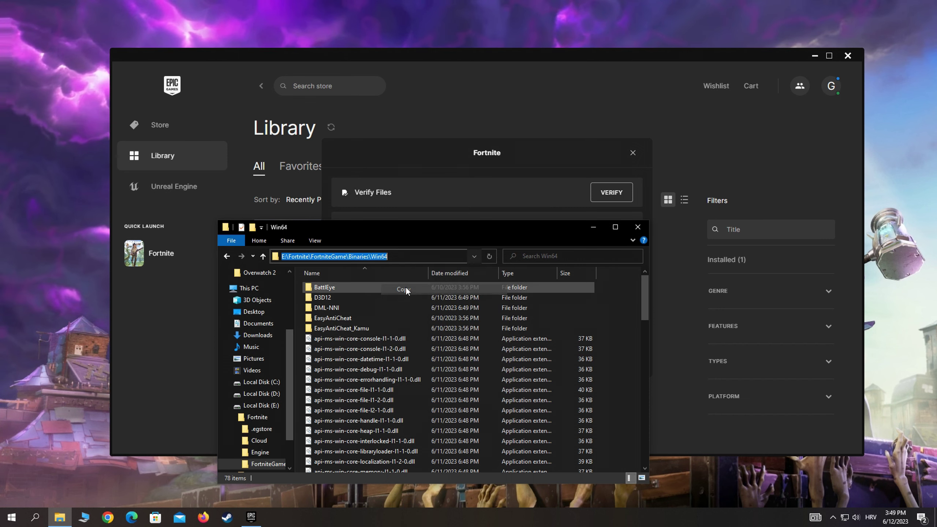
Open the Windows Graphics settings and make sure Hardware-accelerated GPU scheduling is on
{"action": "left_click", "coordinate": [36, 516]}
{"action": "type", "text": "graphic"}
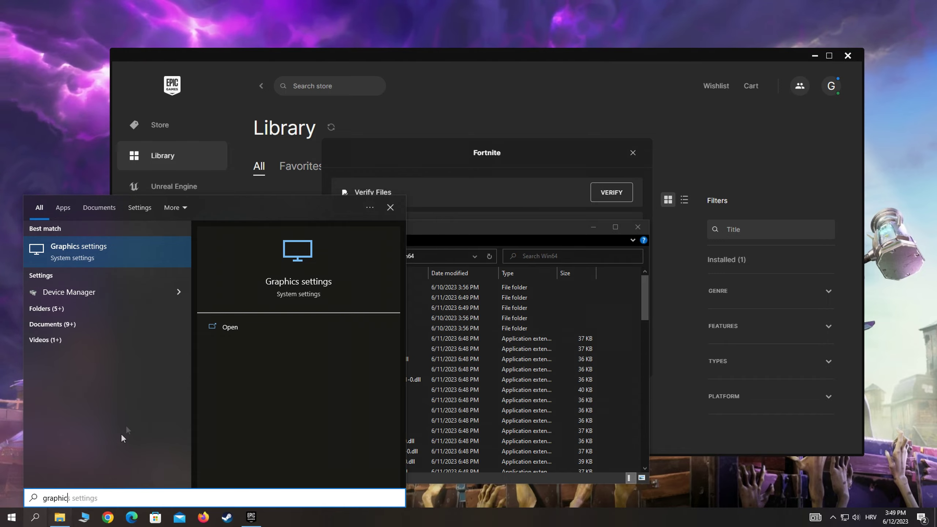
{"action": "left_click", "coordinate": [84, 253]}
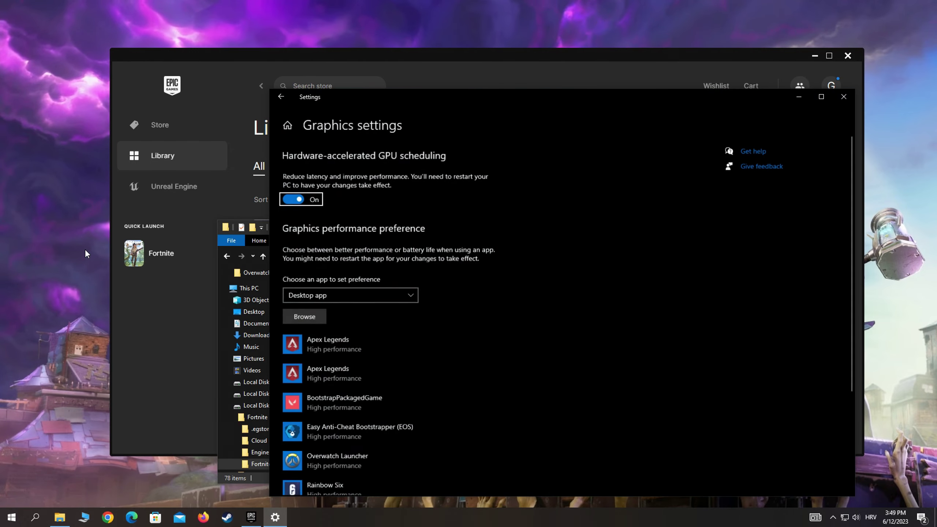
{"action": "left_click_drag", "start_coordinate": [427, 98], "coordinate": [344, 57]}
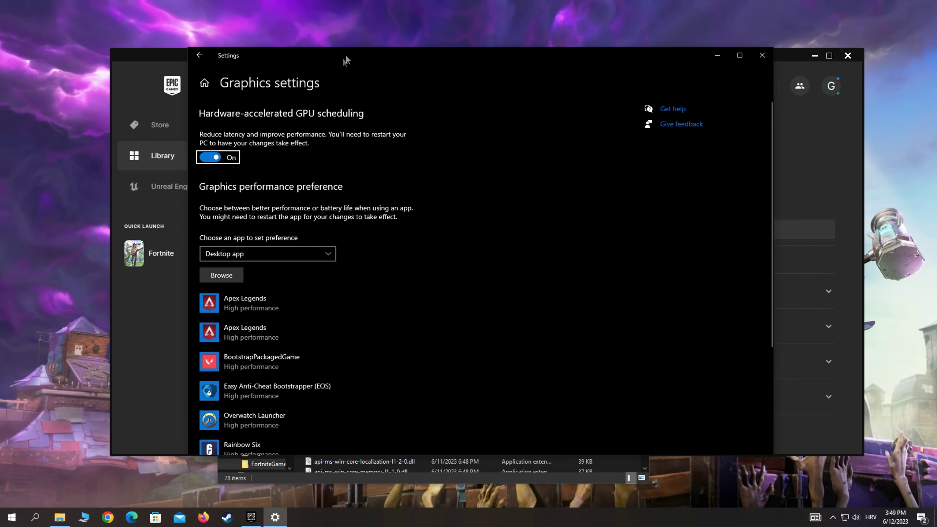
{"action": "left_click", "coordinate": [216, 159]}
{"action": "left_click", "coordinate": [211, 158]}
Add FortniteClient-Win64-Shipping.exe from E:\Fortnite\FortniteGame\Binaries\Win64 to the graphics preference list and set it to High performance
{"action": "left_click", "coordinate": [219, 274]}
{"action": "left_click", "coordinate": [478, 72]}
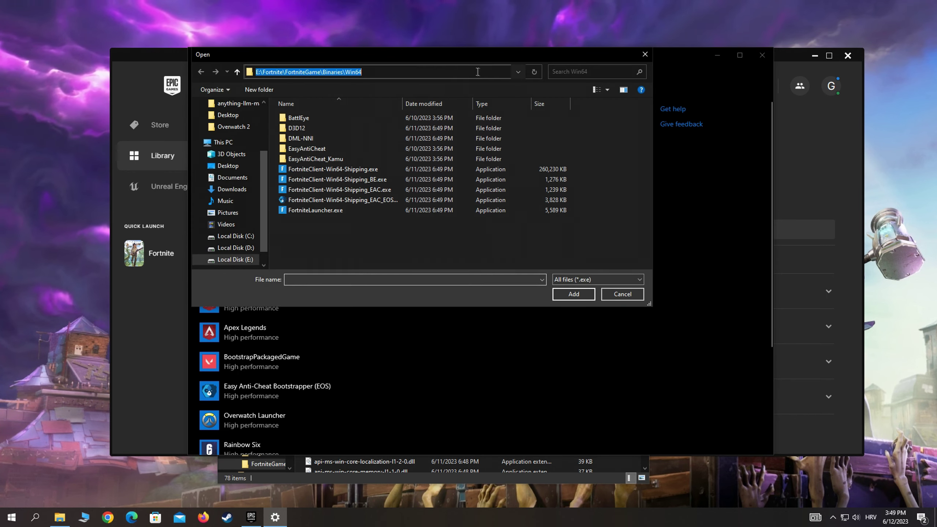
{"action": "left_click", "coordinate": [406, 74]}
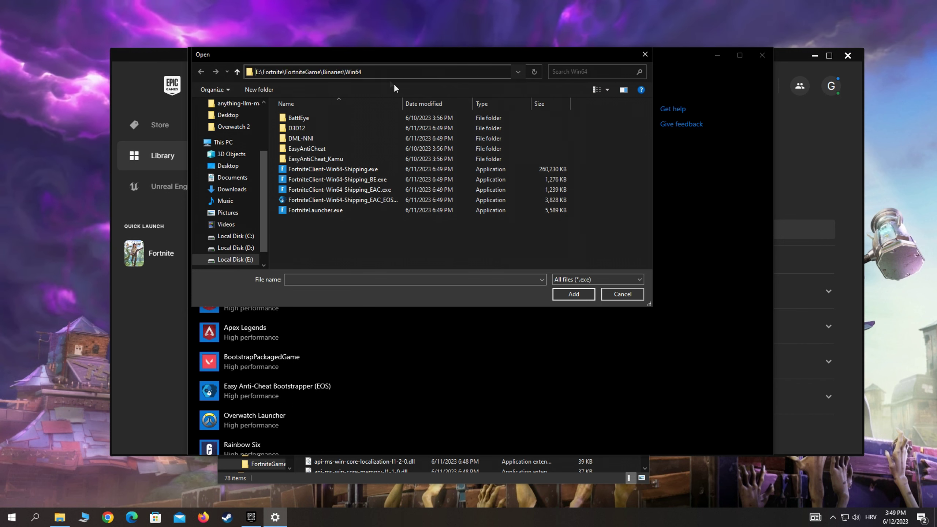
{"action": "left_click", "coordinate": [300, 168]}
{"action": "left_click", "coordinate": [568, 295]}
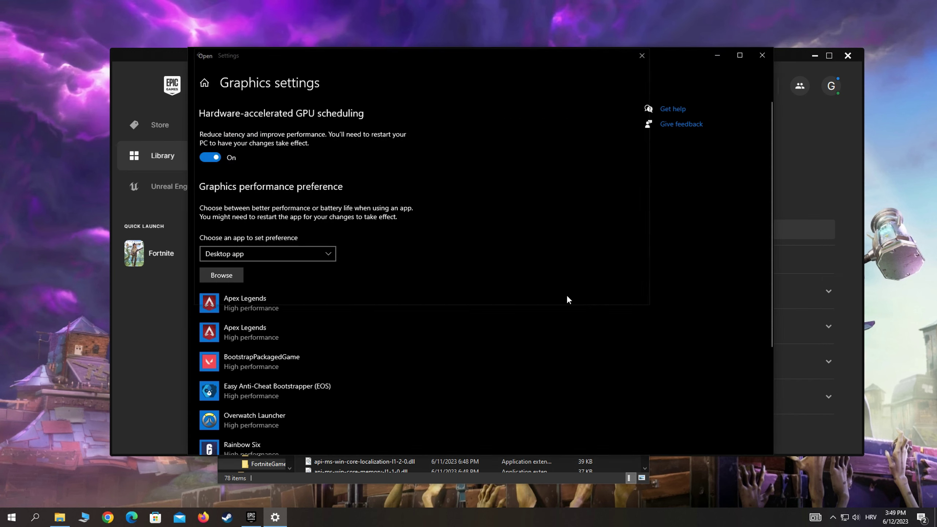
{"action": "left_click", "coordinate": [341, 434]}
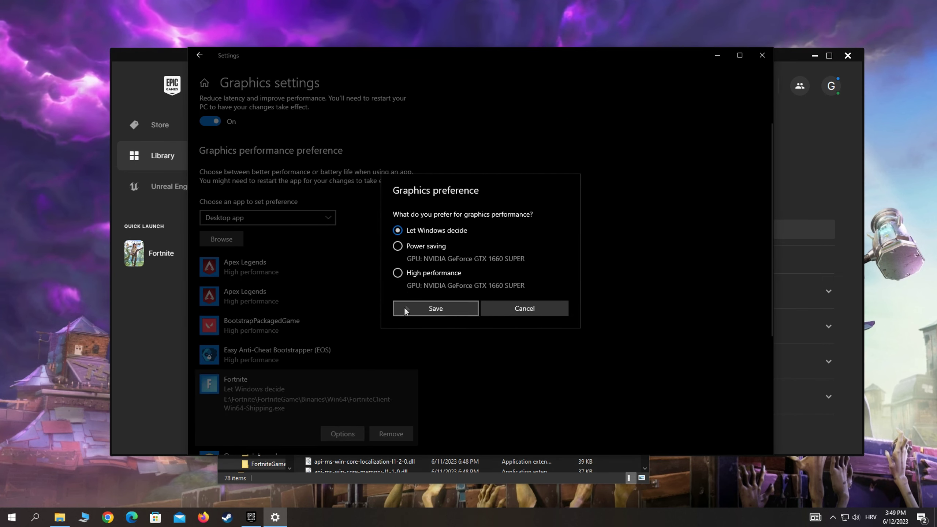
{"action": "left_click", "coordinate": [409, 274]}
{"action": "left_click", "coordinate": [430, 307]}
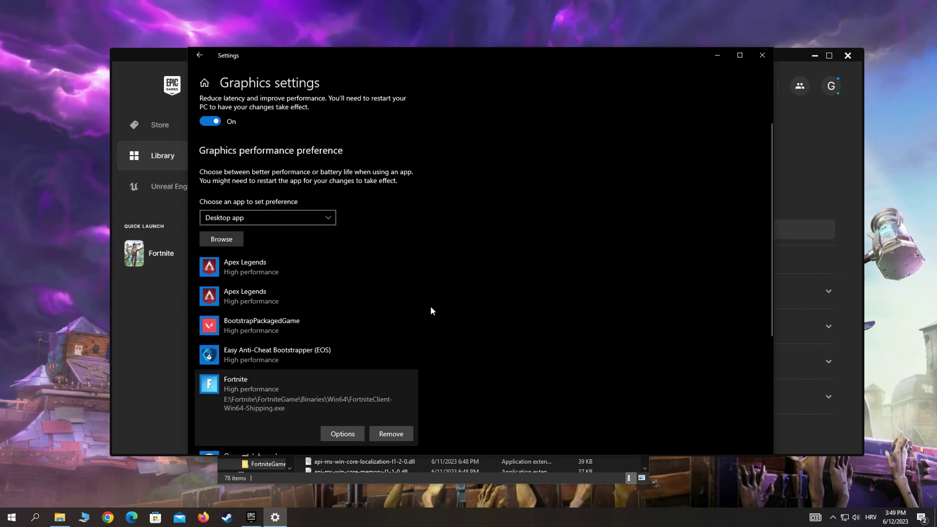
Add FortniteClient-Win64-Shipping_BE.exe to the graphics preference list and set it to High performance
{"action": "left_click", "coordinate": [228, 240]}
{"action": "left_click", "coordinate": [300, 180]}
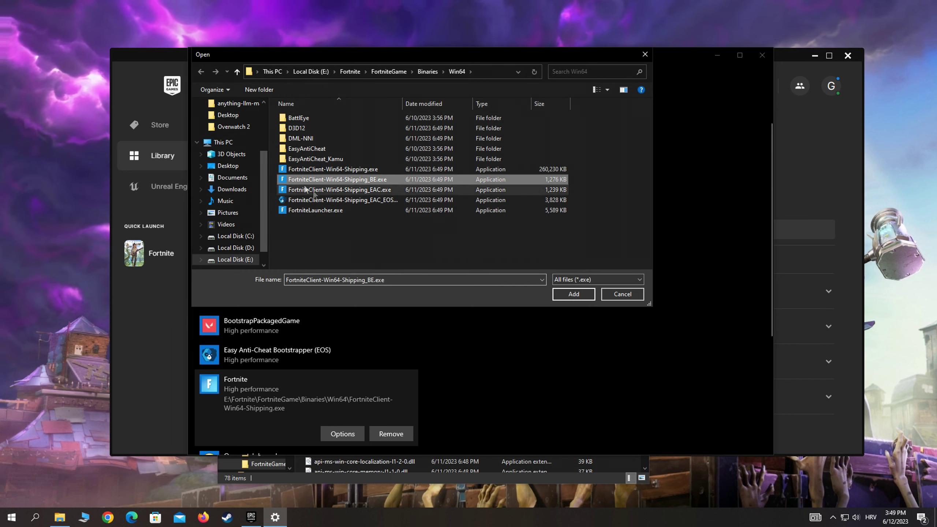
{"action": "left_click", "coordinate": [566, 295]}
{"action": "left_click", "coordinate": [346, 373]}
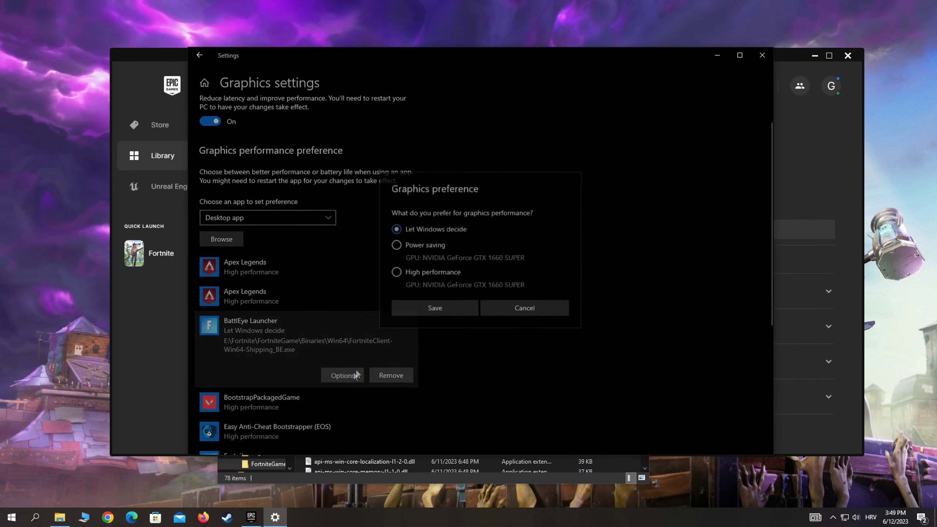
{"action": "left_click", "coordinate": [440, 308]}
Add FortniteClient-Win64-Shipping_EAC.exe to the graphics preference list and set it to High performance
{"action": "left_click", "coordinate": [239, 238]}
{"action": "left_click", "coordinate": [310, 190]}
{"action": "left_click", "coordinate": [573, 294]}
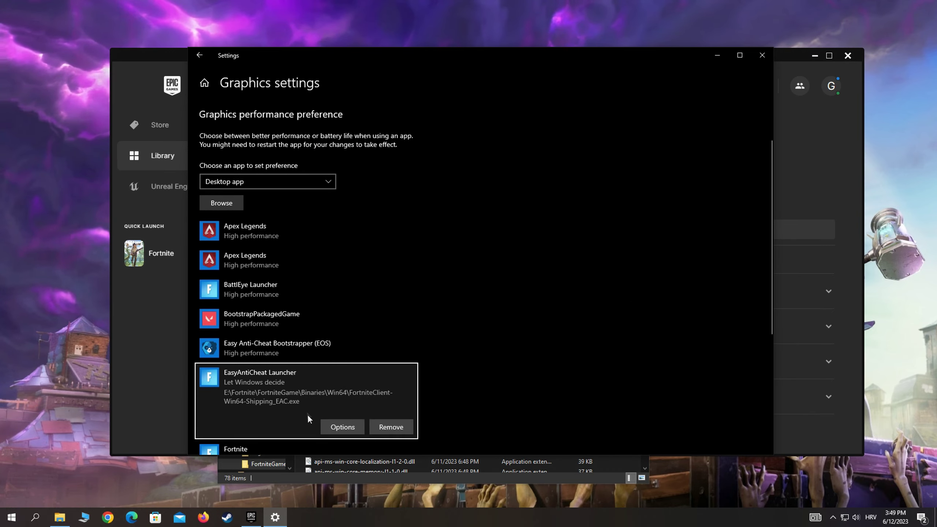
{"action": "left_click", "coordinate": [342, 427]}
{"action": "left_click", "coordinate": [421, 303]}
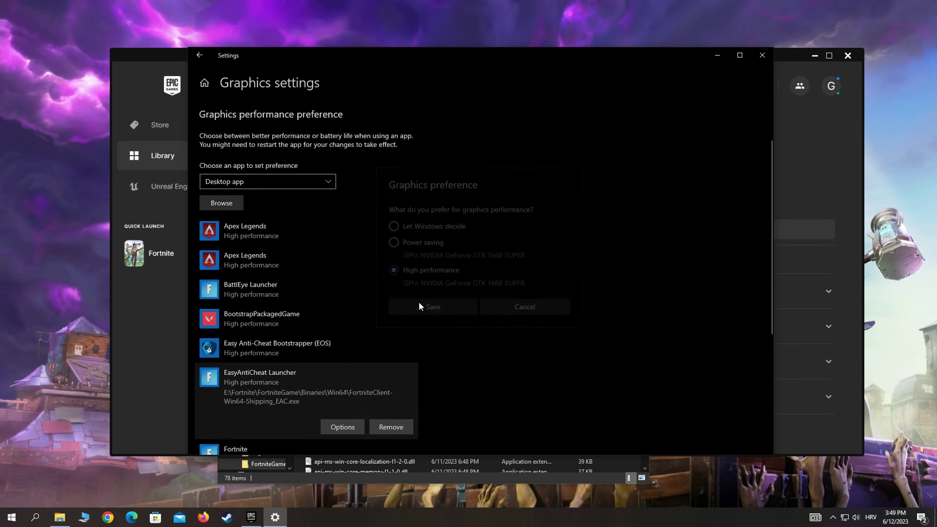
Try to add FortniteClient-Win64-Shipping_EAC_EOS.exe, and save High performance for the Easy Anti-Cheat Bootstrapper (EOS) entry
{"action": "left_click", "coordinate": [230, 204]}
{"action": "left_click", "coordinate": [298, 201]}
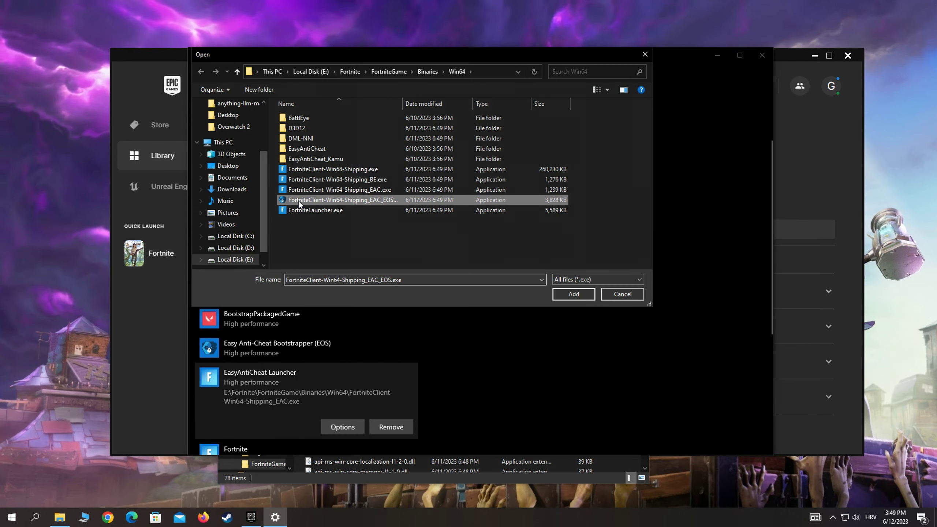
{"action": "left_click", "coordinate": [557, 295]}
{"action": "scroll", "coordinate": [310, 315], "scroll_direction": "down", "scroll_amount": 1}
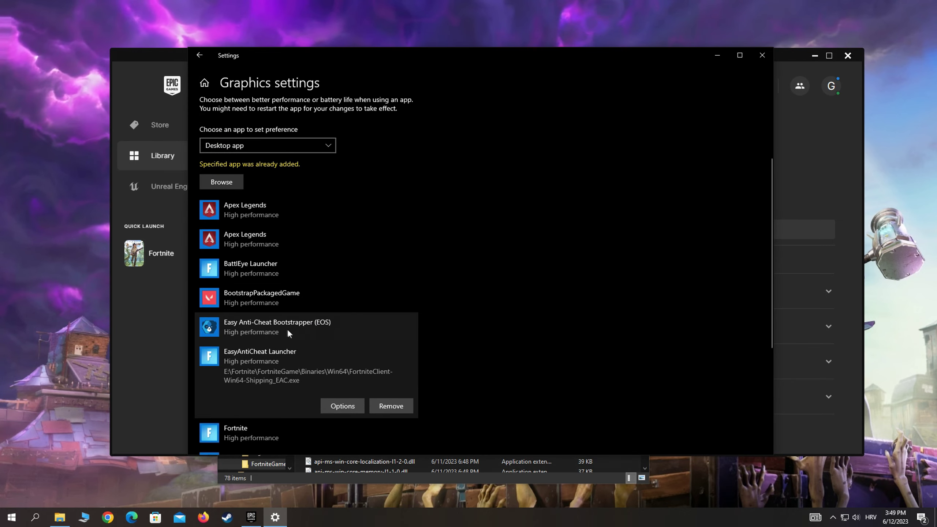
{"action": "left_click", "coordinate": [280, 327]}
{"action": "left_click", "coordinate": [345, 376]}
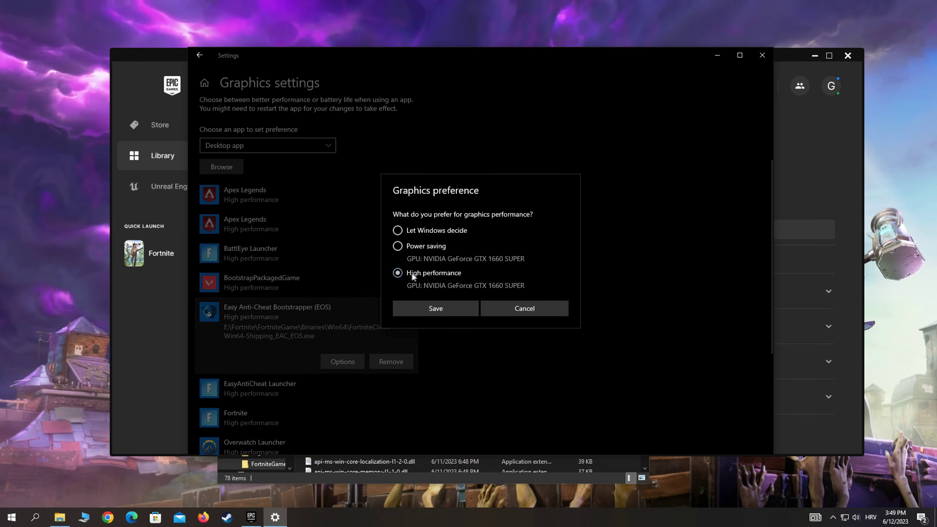
{"action": "left_click", "coordinate": [428, 306]}
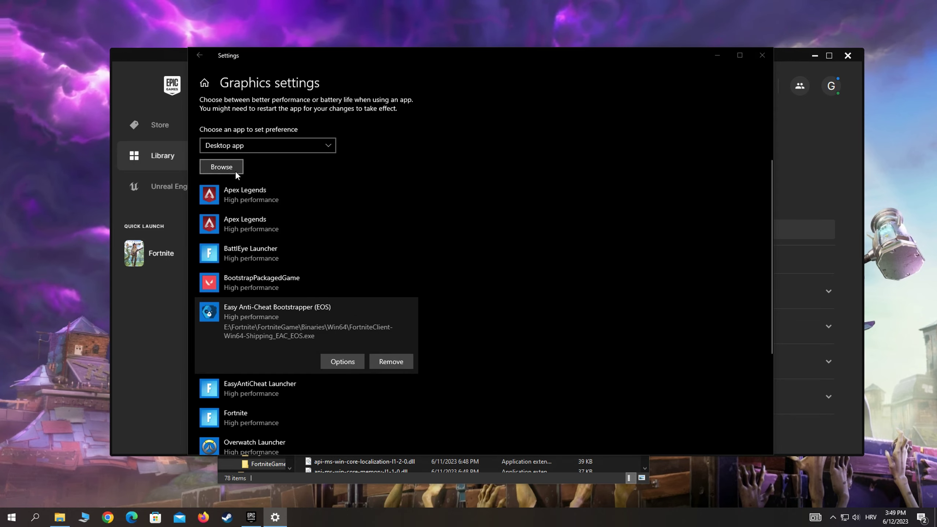
Add FortniteLauncher.exe to the graphics preference list, set it to High performance and close the Graphics settings
{"action": "left_click", "coordinate": [236, 172]}
{"action": "left_click", "coordinate": [306, 211]}
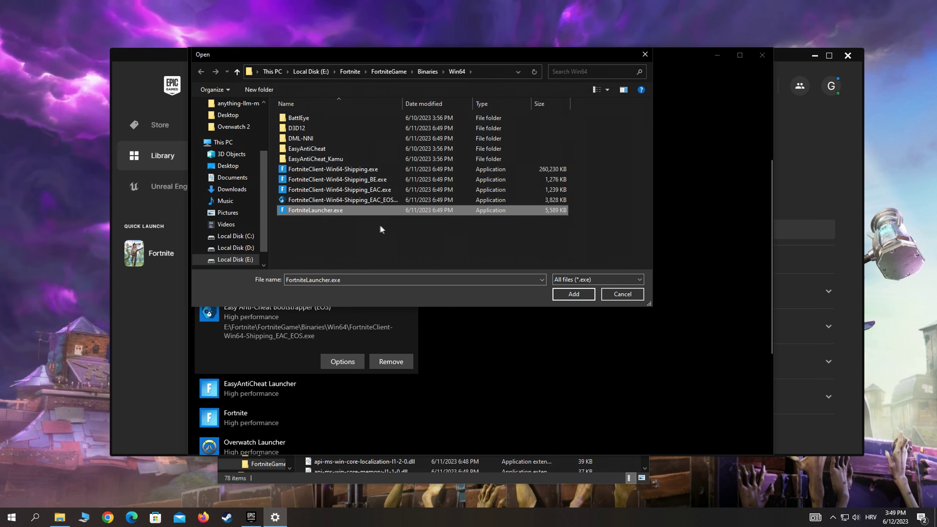
{"action": "left_click", "coordinate": [565, 296]}
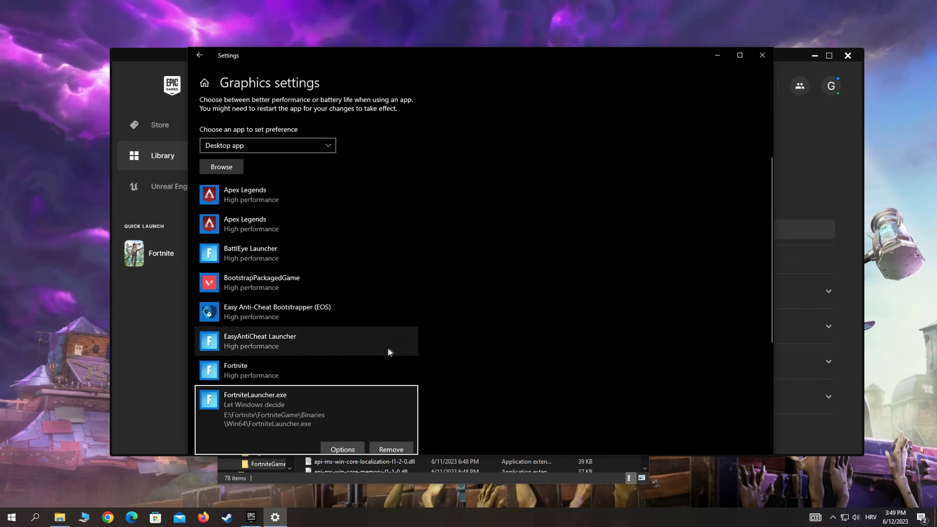
{"action": "scroll", "coordinate": [369, 381], "scroll_direction": "down", "scroll_amount": 1}
{"action": "left_click", "coordinate": [353, 410]}
{"action": "left_click", "coordinate": [411, 275]}
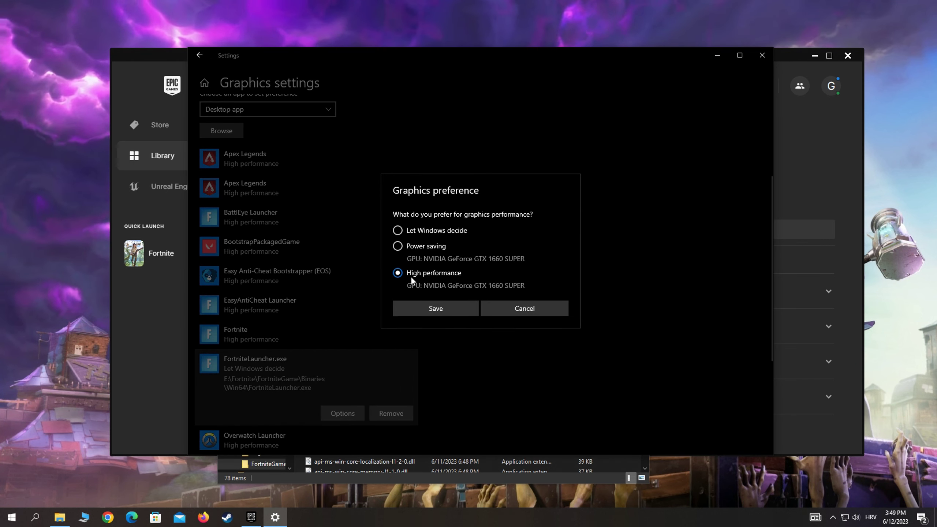
{"action": "left_click", "coordinate": [432, 305]}
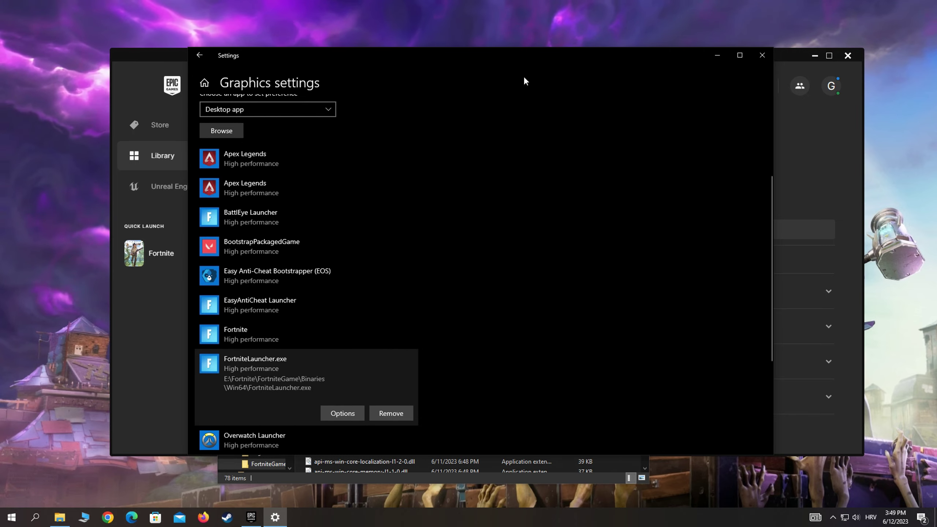
{"action": "scroll", "coordinate": [355, 201], "scroll_direction": "up", "scroll_amount": 4}
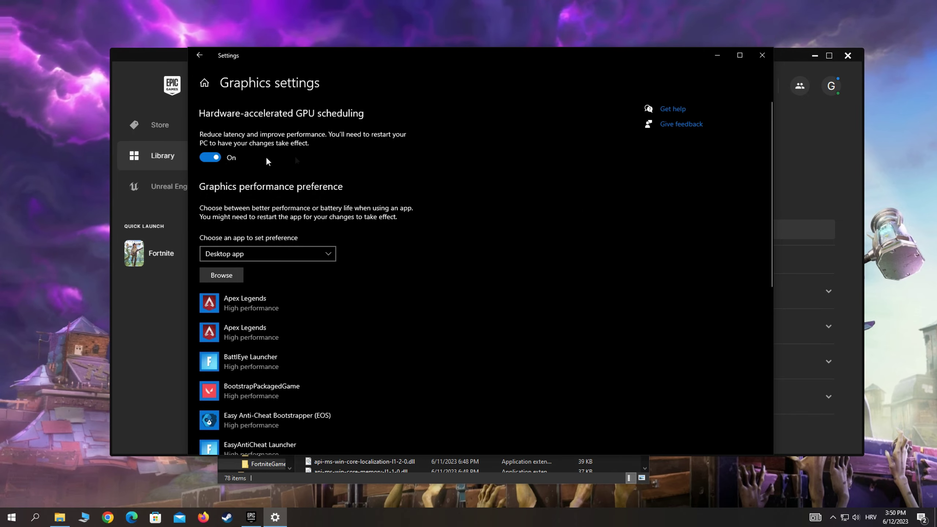
{"action": "left_click", "coordinate": [760, 57]}
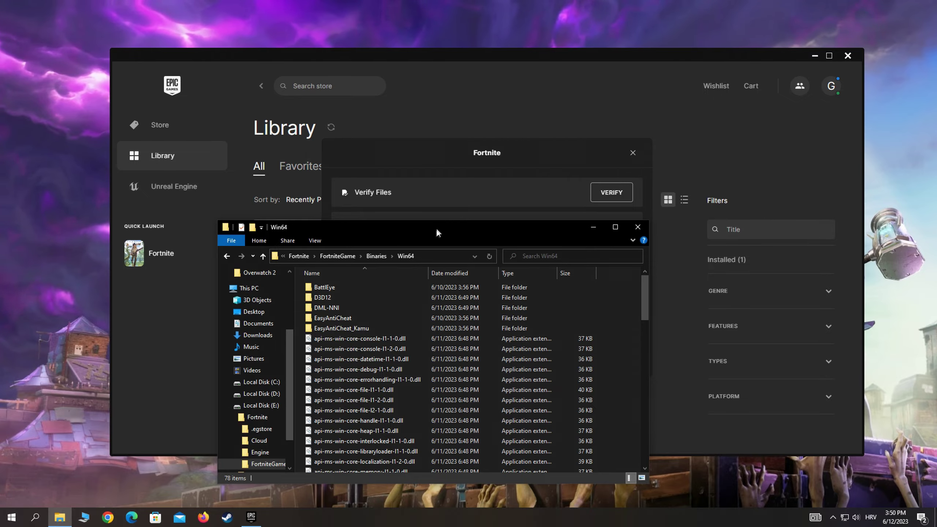
In the properties of FortniteClient-Win64-Shipping.exe, confirm the compatibility settings for all users with Disable fullscreen optimizations enabled
{"action": "left_click_drag", "start_coordinate": [437, 230], "coordinate": [433, 122]}
{"action": "left_click_drag", "start_coordinate": [642, 184], "coordinate": [639, 300]}
{"action": "right_click", "coordinate": [353, 280]}
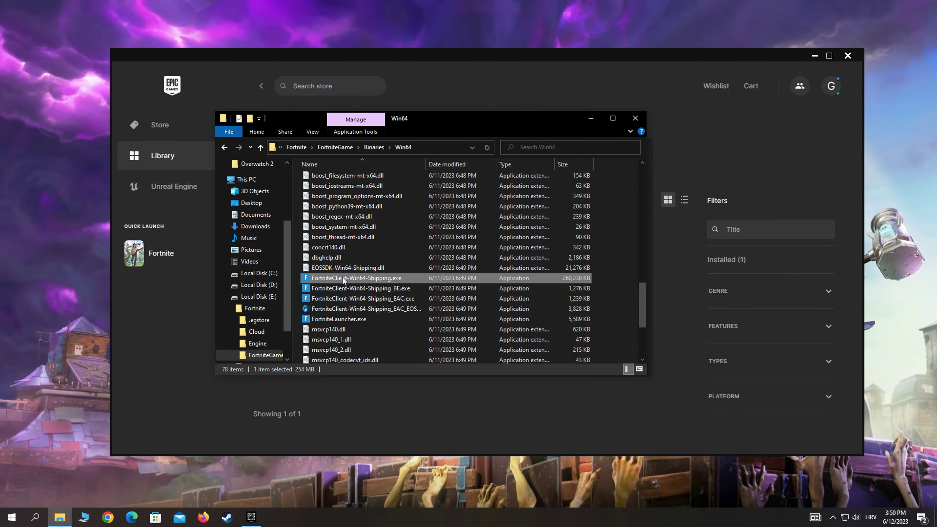
{"action": "left_click", "coordinate": [370, 269]}
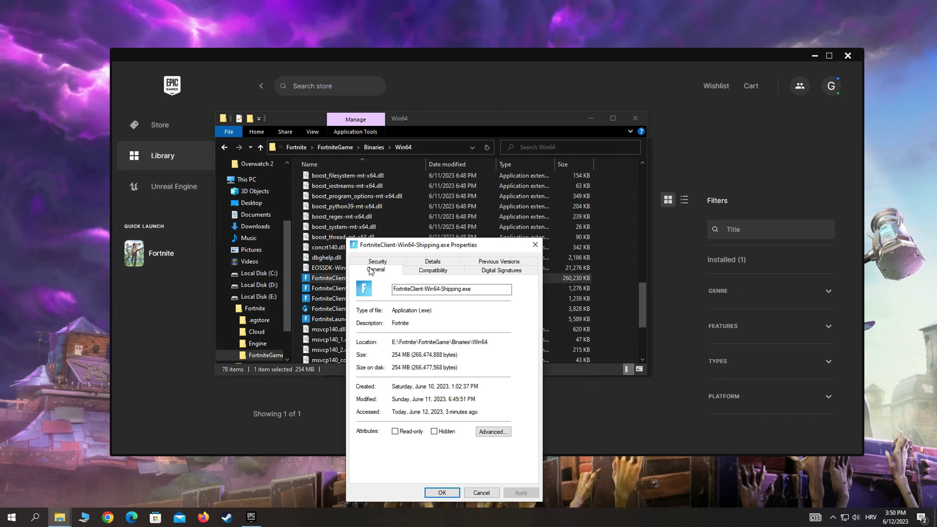
{"action": "left_click", "coordinate": [421, 271]}
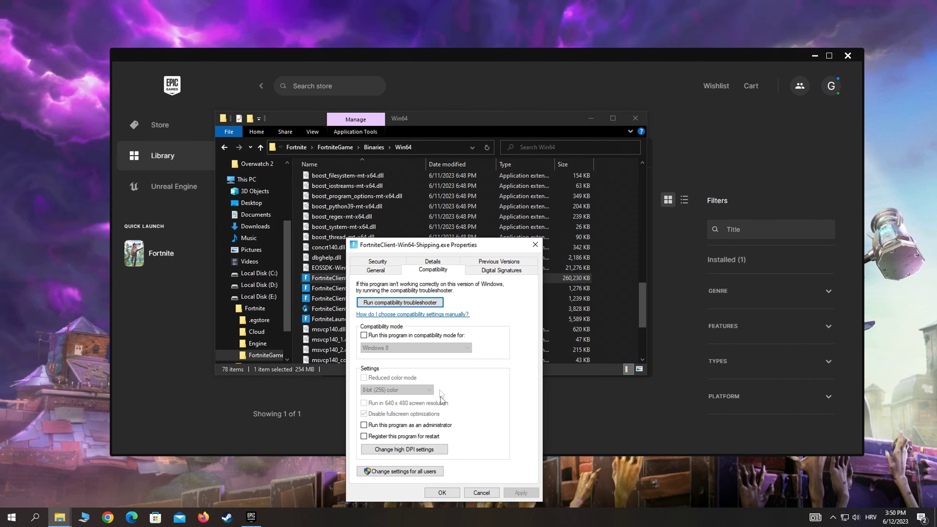
{"action": "left_click", "coordinate": [390, 472]}
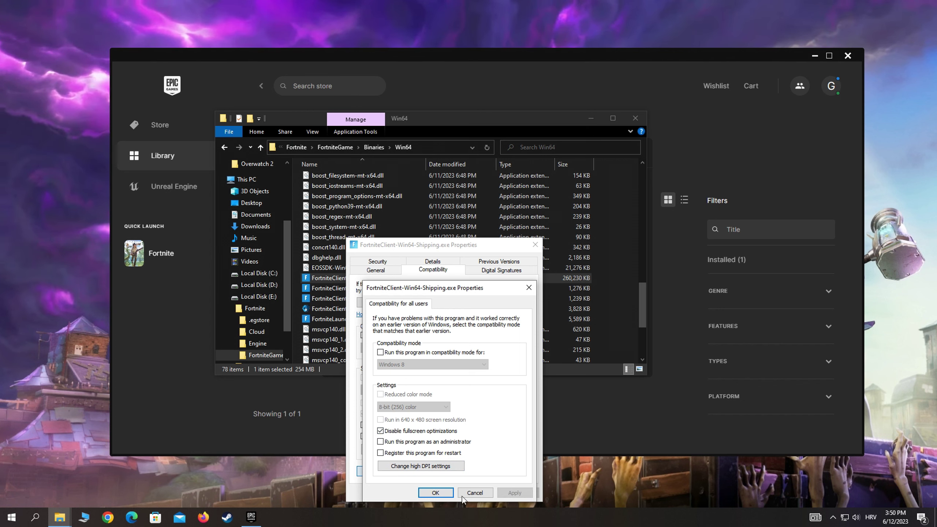
{"action": "left_click", "coordinate": [445, 494]}
{"action": "left_click", "coordinate": [442, 493]}
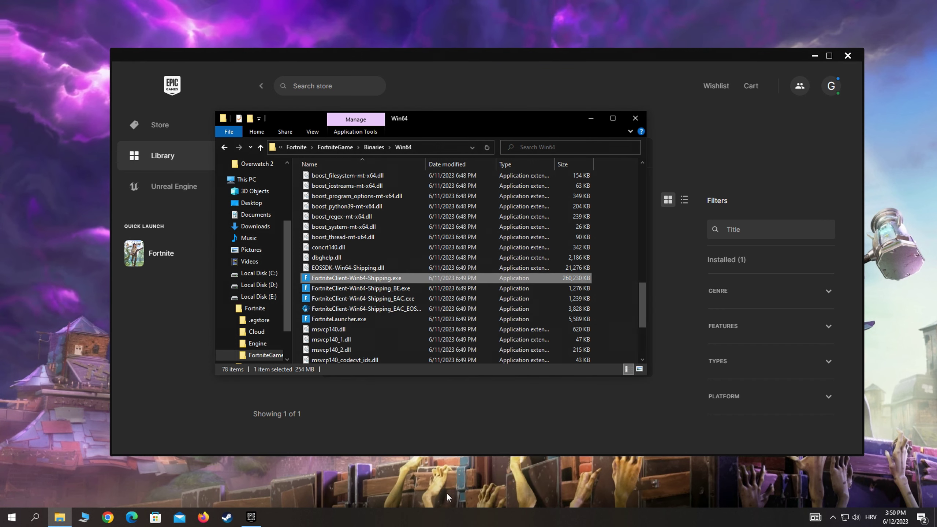
Search Windows for "exploit protection" and open the program settings of Exploit protection
{"action": "left_click", "coordinate": [41, 520]}
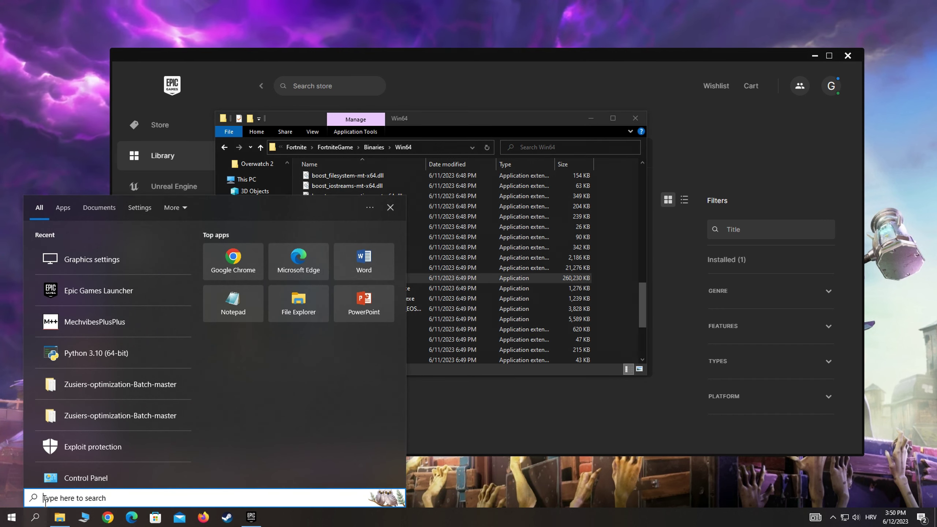
{"action": "type", "text": "exploit protection"}
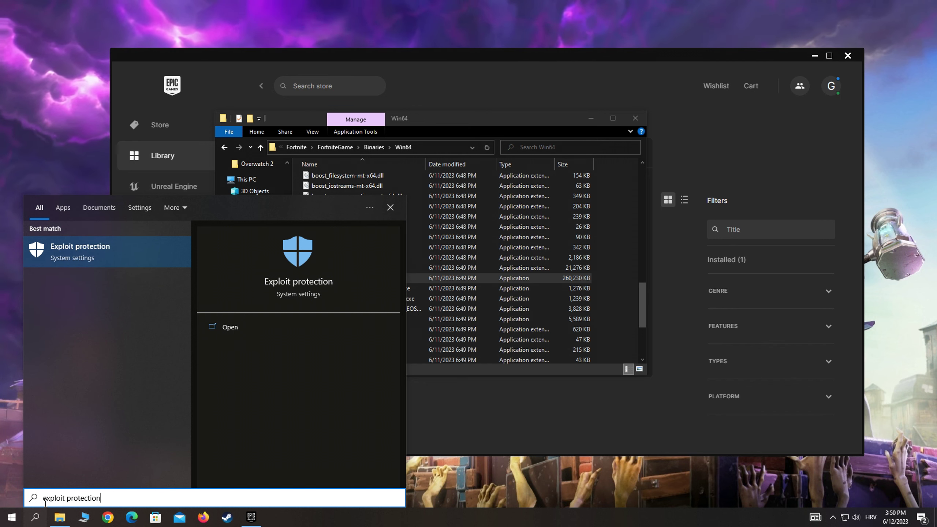
{"action": "left_click", "coordinate": [99, 255]}
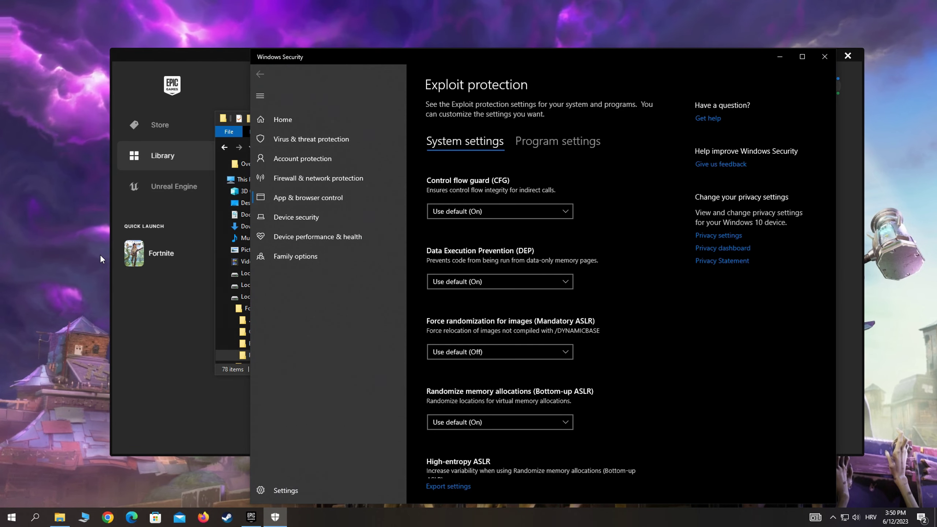
{"action": "left_click", "coordinate": [556, 142]}
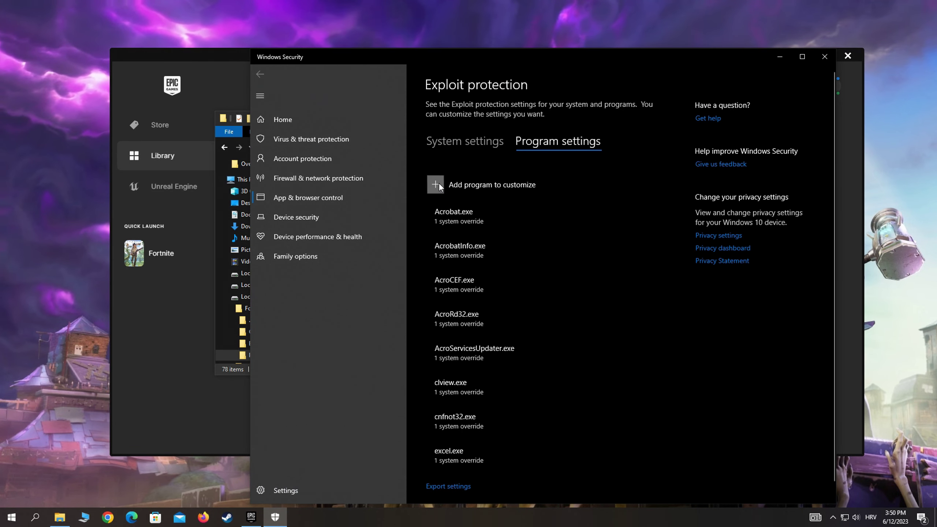
Add FortniteClient-Win64-Shipping.exe from E:\Fortnite\FortniteGame\Binaries\Win64 to the Exploit protection program list by its exact file path
{"action": "left_click", "coordinate": [437, 184]}
{"action": "left_click", "coordinate": [434, 221]}
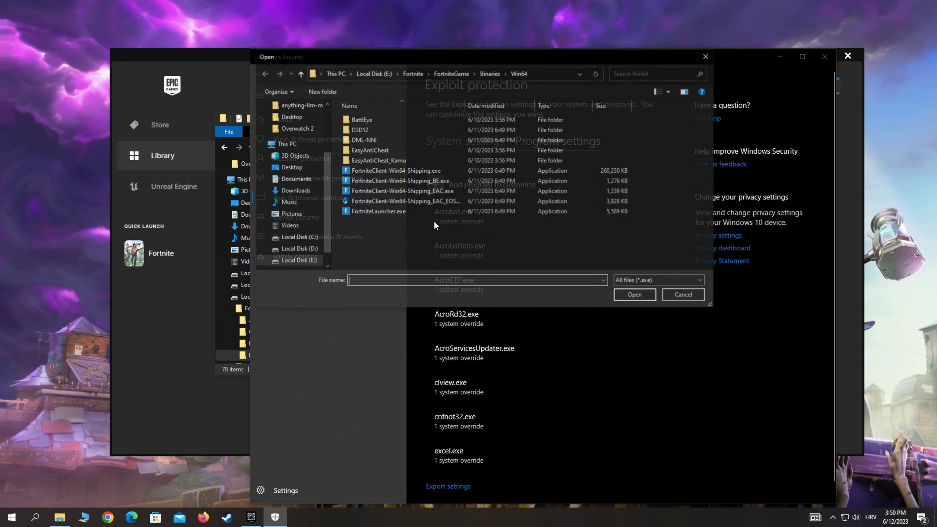
{"action": "left_click", "coordinate": [547, 74]}
{"action": "key", "text": "ctrl+c"}
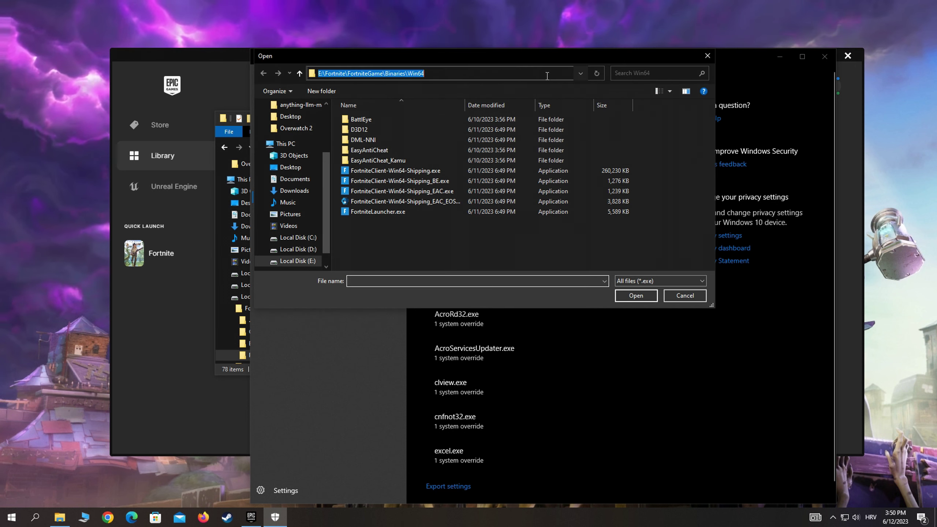
{"action": "right_click", "coordinate": [436, 74]}
{"action": "left_click", "coordinate": [460, 115]}
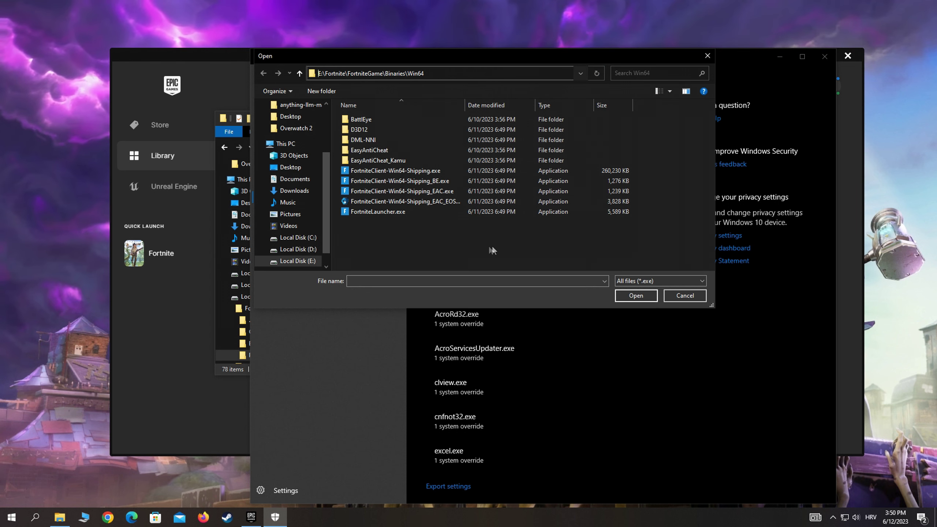
{"action": "left_click", "coordinate": [422, 171]}
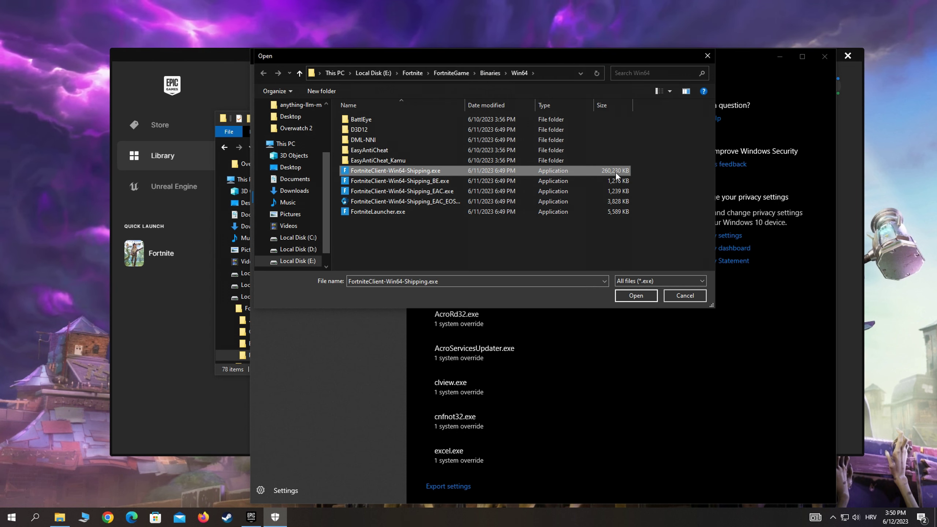
{"action": "left_click", "coordinate": [636, 296]}
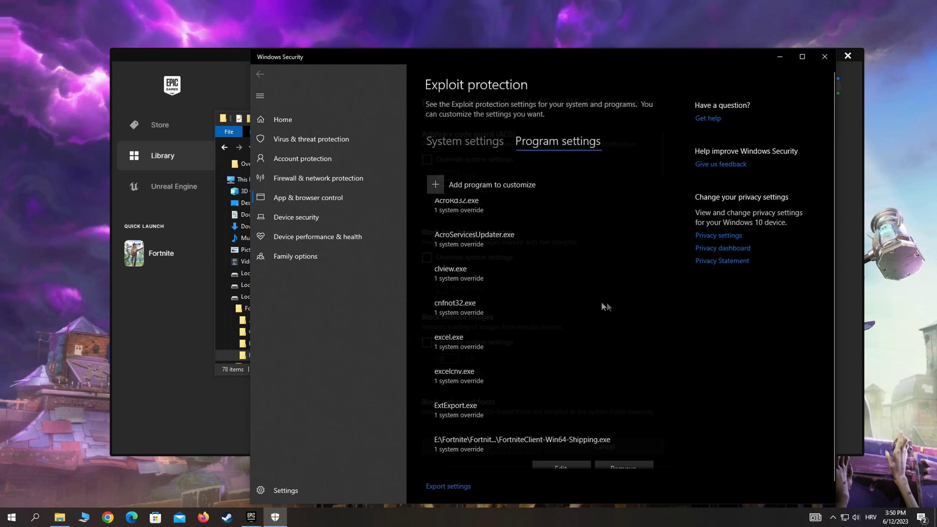
Override Control flow guard (CFG) to Off for FortniteClient-Win64-Shipping.exe, apply it with administrator approval, and close Windows Security and the Win64 folder
{"action": "left_click_drag", "start_coordinate": [658, 152], "coordinate": [657, 208]}
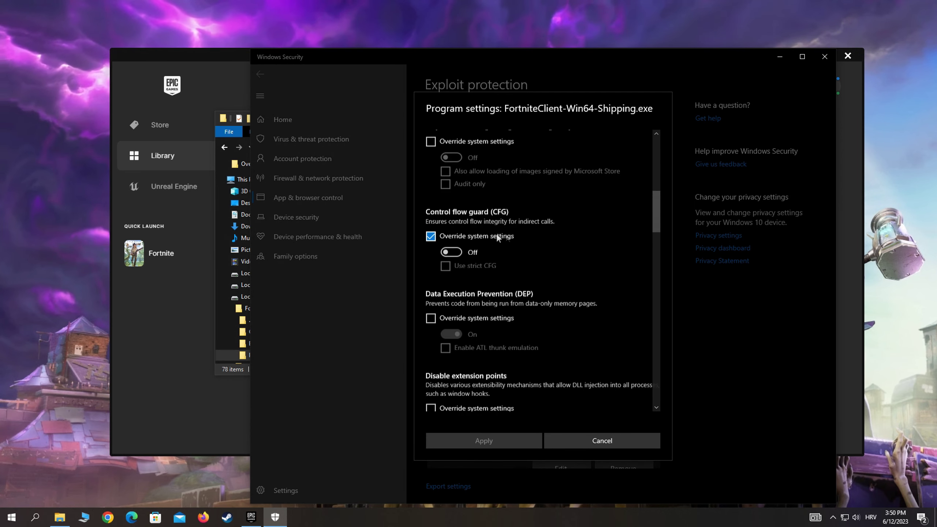
{"action": "left_click", "coordinate": [432, 239]}
{"action": "left_click", "coordinate": [457, 252]}
{"action": "left_click", "coordinate": [464, 253]}
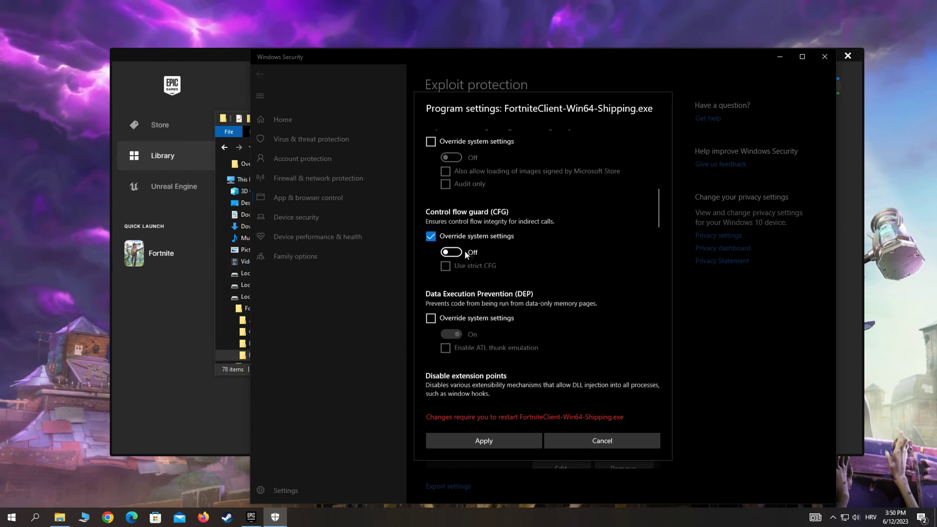
{"action": "left_click", "coordinate": [488, 444]}
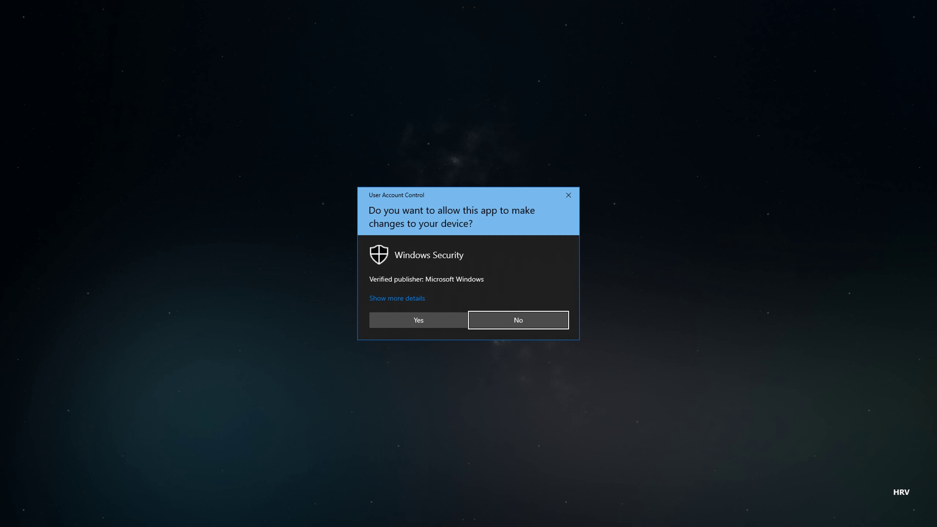
{"action": "left_click", "coordinate": [430, 320]}
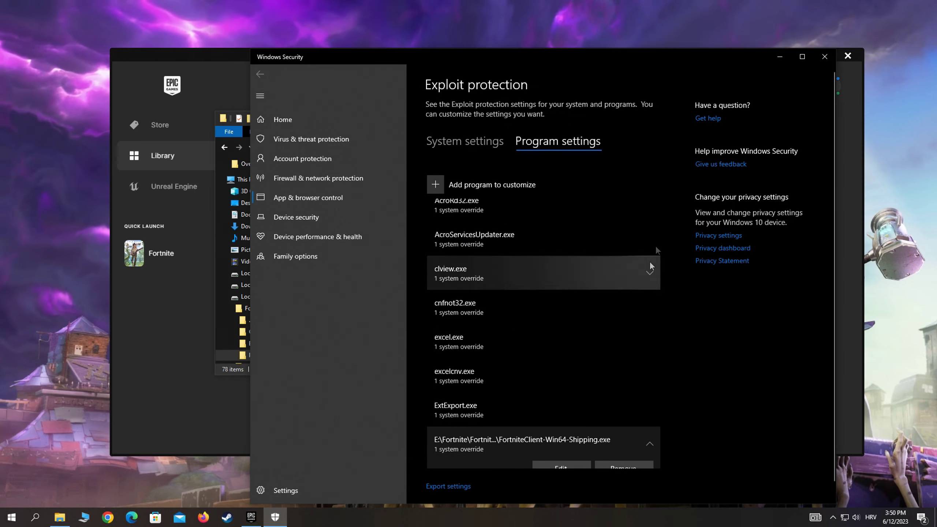
{"action": "left_click", "coordinate": [825, 57]}
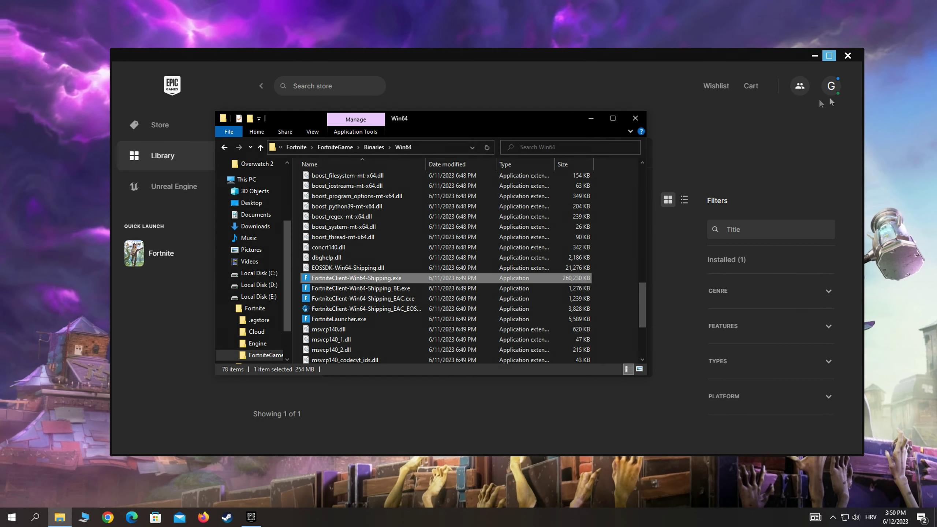
{"action": "left_click", "coordinate": [637, 117]}
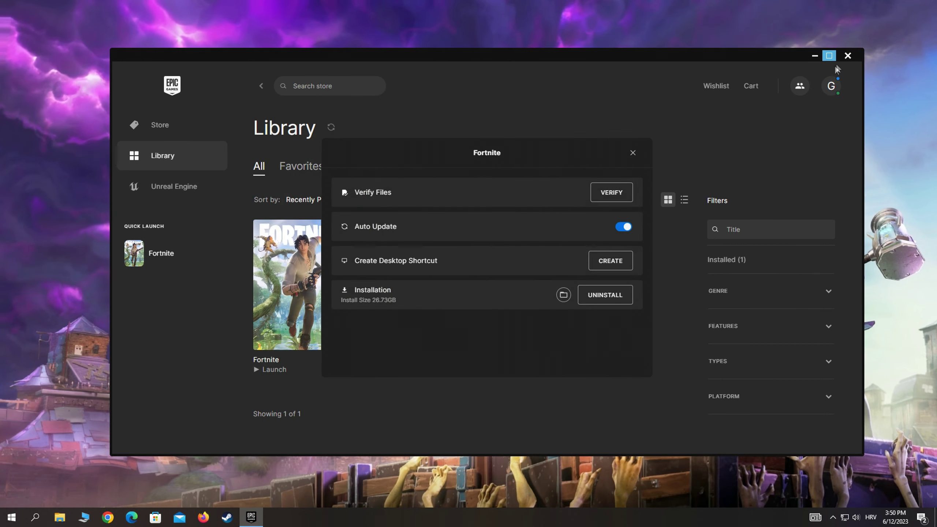
Close Fortnite's management dialog, and review the optional components and languages in its installation options without applying anything
{"action": "left_click", "coordinate": [633, 152]}
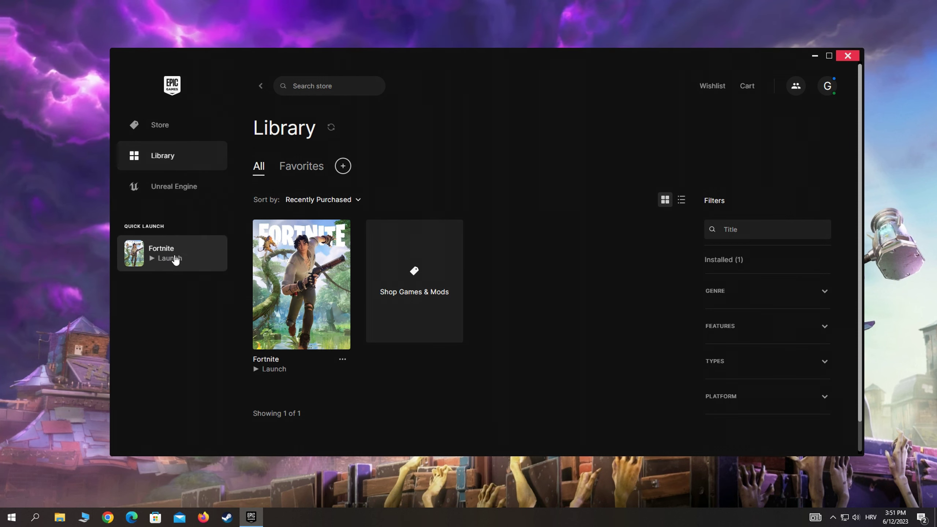
{"action": "left_click", "coordinate": [341, 360]}
{"action": "left_click", "coordinate": [203, 246]}
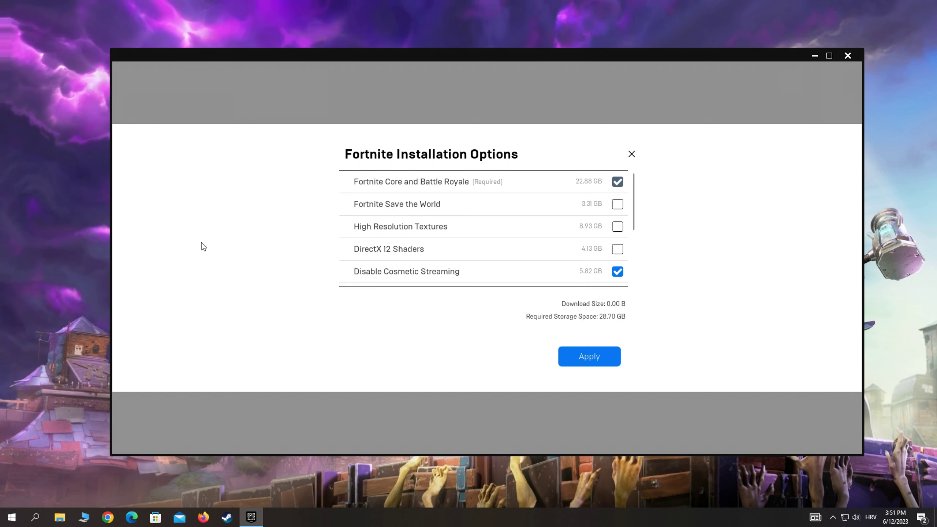
{"action": "scroll", "coordinate": [481, 245], "scroll_direction": "down", "scroll_amount": 8}
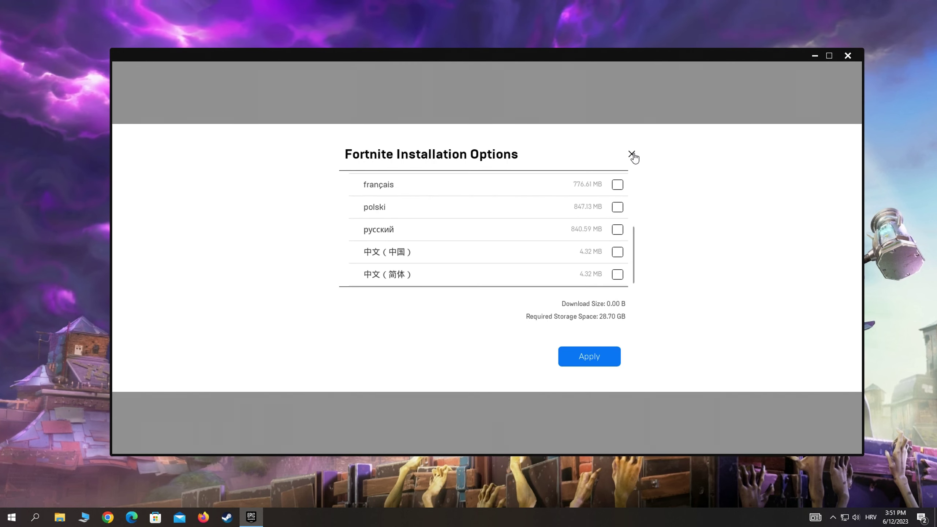
{"action": "left_click", "coordinate": [631, 154]}
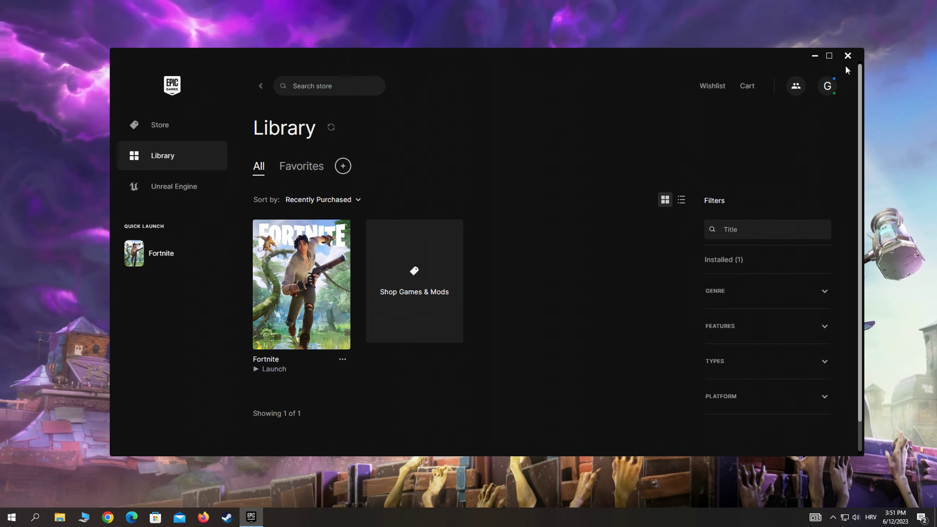
Review the Do Not Disturb and friend request options in the friends settings, and close the Epic Games Launcher
{"action": "left_click", "coordinate": [799, 87]}
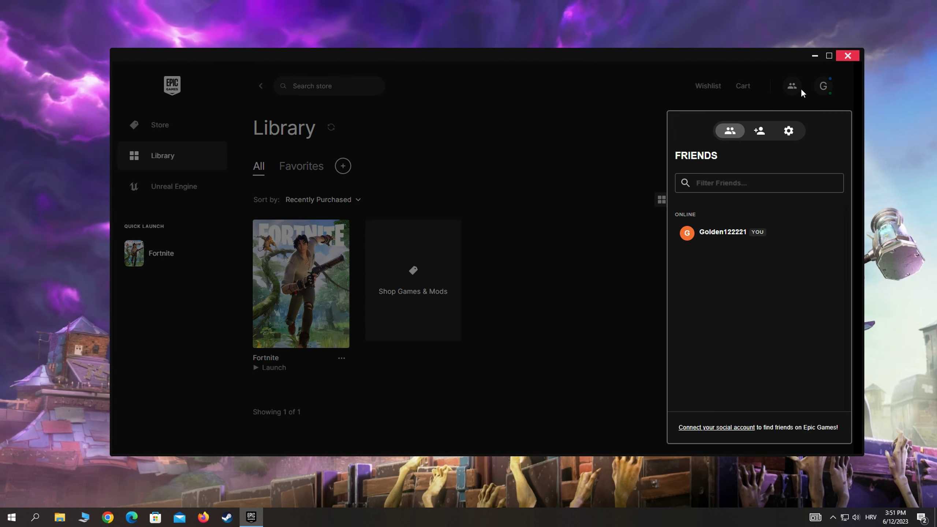
{"action": "left_click", "coordinate": [791, 131]}
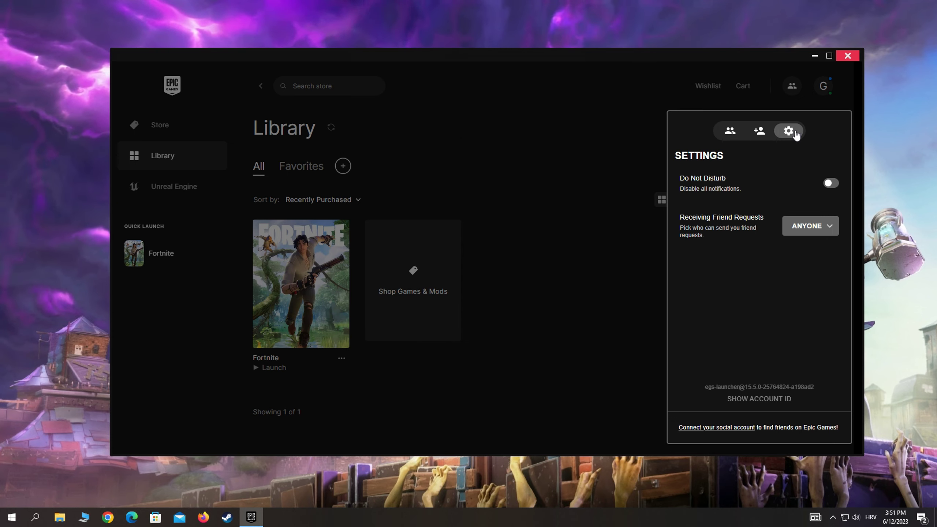
{"action": "left_click", "coordinate": [665, 164]}
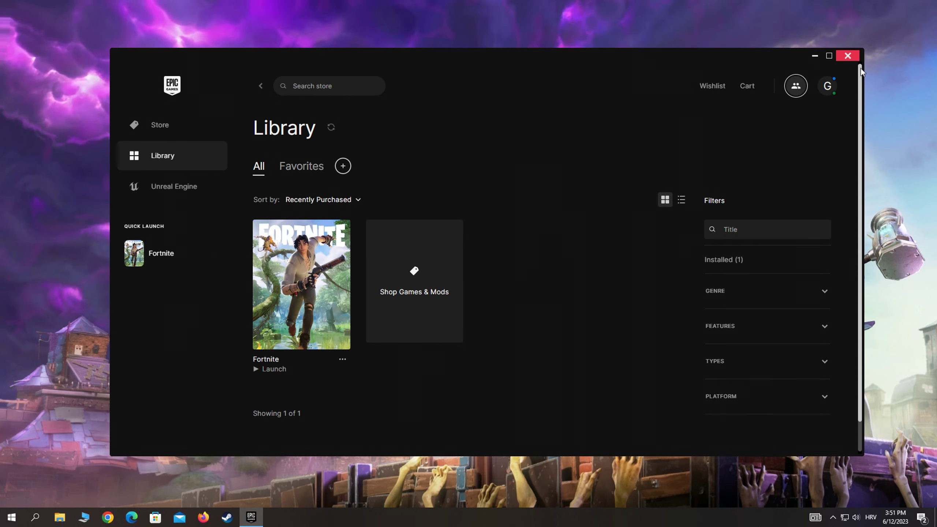
{"action": "left_click", "coordinate": [847, 56]}
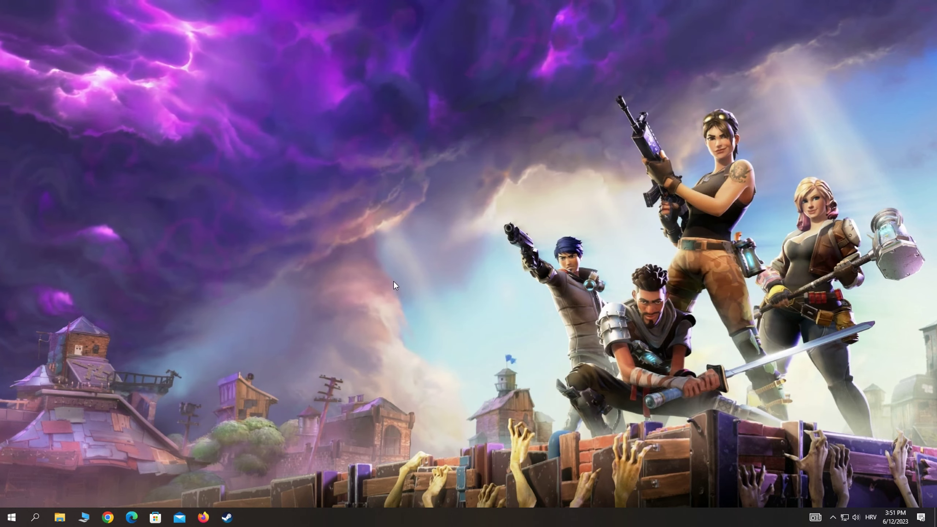
Search Windows for "game mode", make sure Game Mode is Off in its settings, and close them
{"action": "left_click", "coordinate": [35, 517]}
{"action": "type", "text": "game mode"}
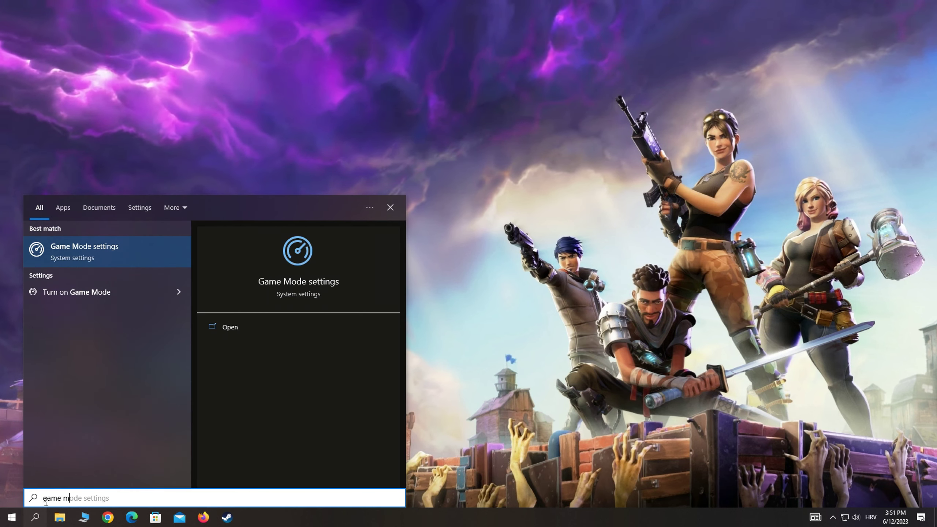
{"action": "left_click", "coordinate": [77, 259]}
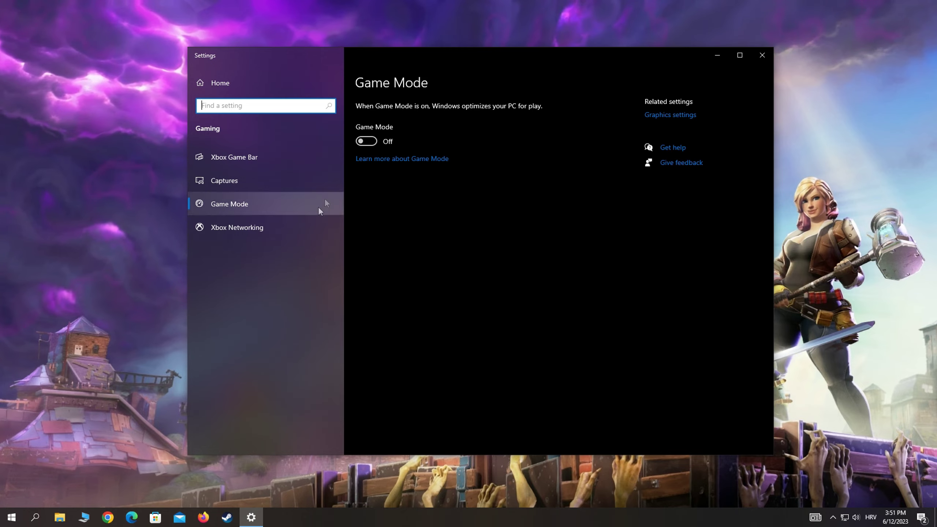
{"action": "left_click", "coordinate": [372, 141]}
{"action": "left_click", "coordinate": [762, 55]}
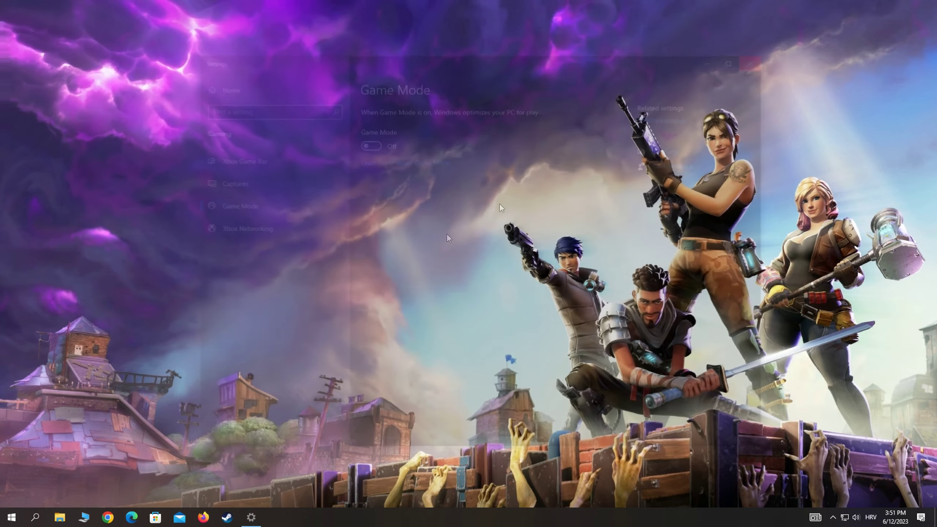
Search Windows for "enable", check the Enable Xbox Game Bar switch in its settings, and close them
{"action": "left_click", "coordinate": [35, 517]}
{"action": "type", "text": "enable"}
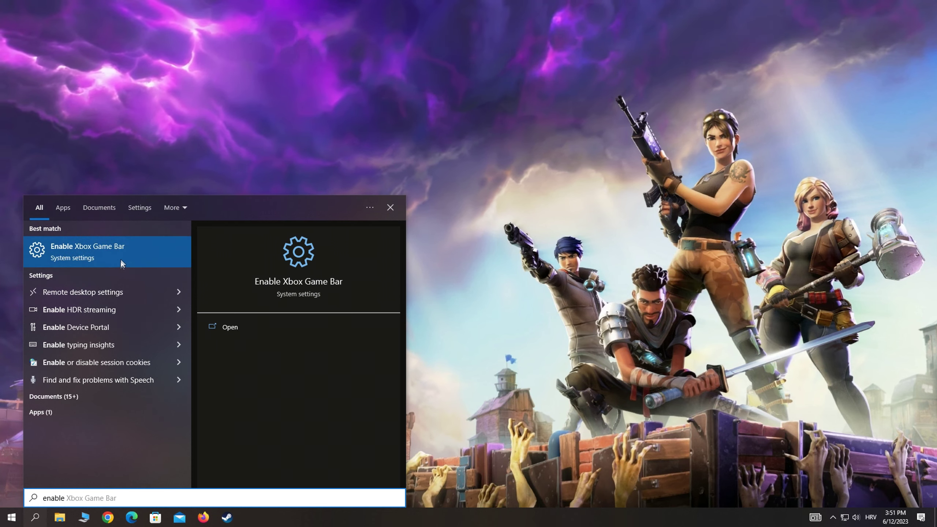
{"action": "left_click", "coordinate": [89, 248]}
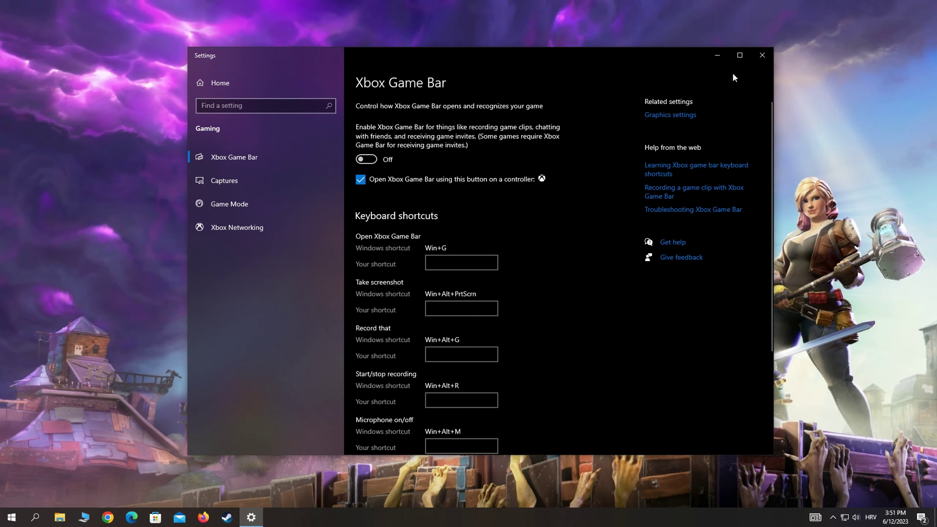
{"action": "left_click", "coordinate": [761, 55]}
Search Windows for "background apps", switch Let apps run in the background on and back off, and close the settings
{"action": "left_click", "coordinate": [36, 518]}
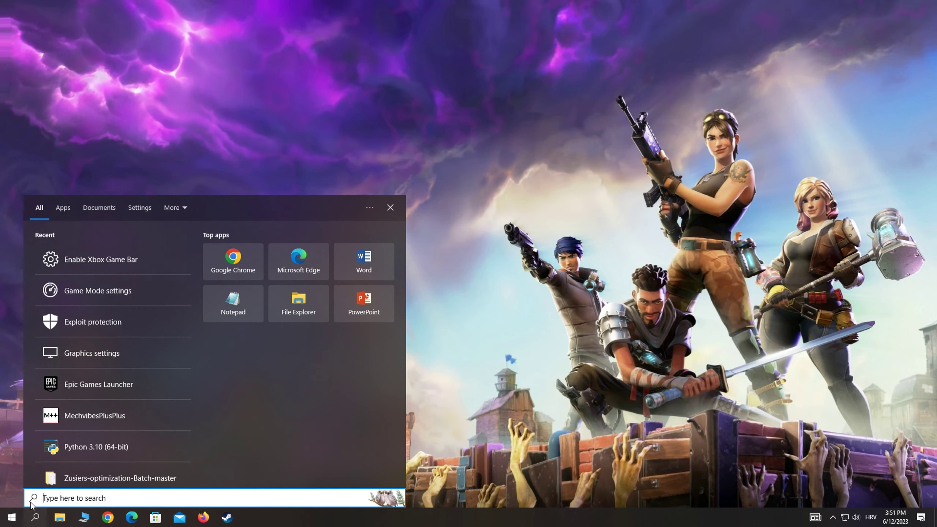
{"action": "type", "text": "background appss"}
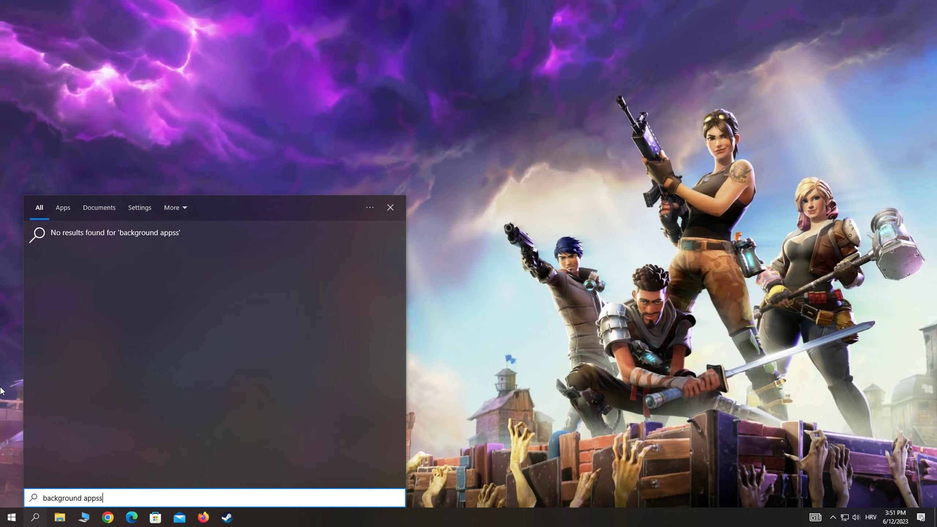
{"action": "key", "text": "BackSpace"}
{"action": "left_click", "coordinate": [84, 251]}
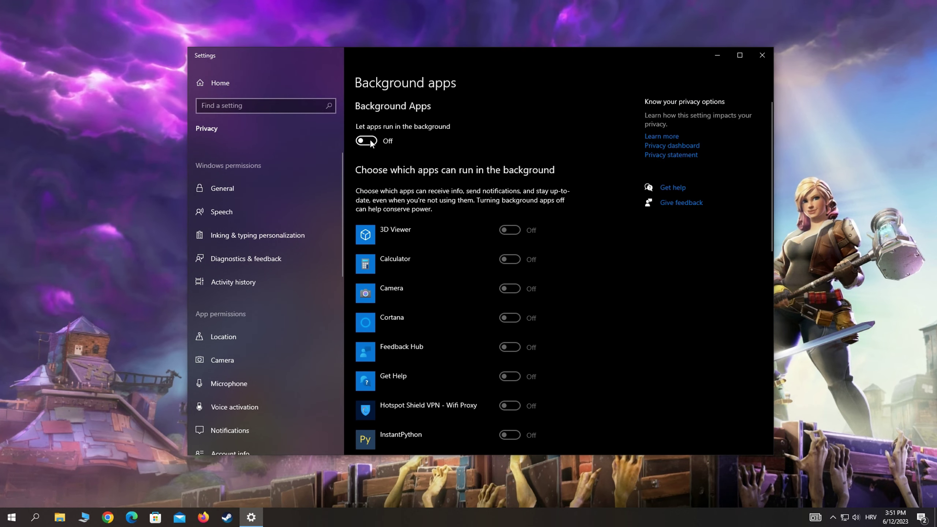
{"action": "left_click", "coordinate": [369, 143]}
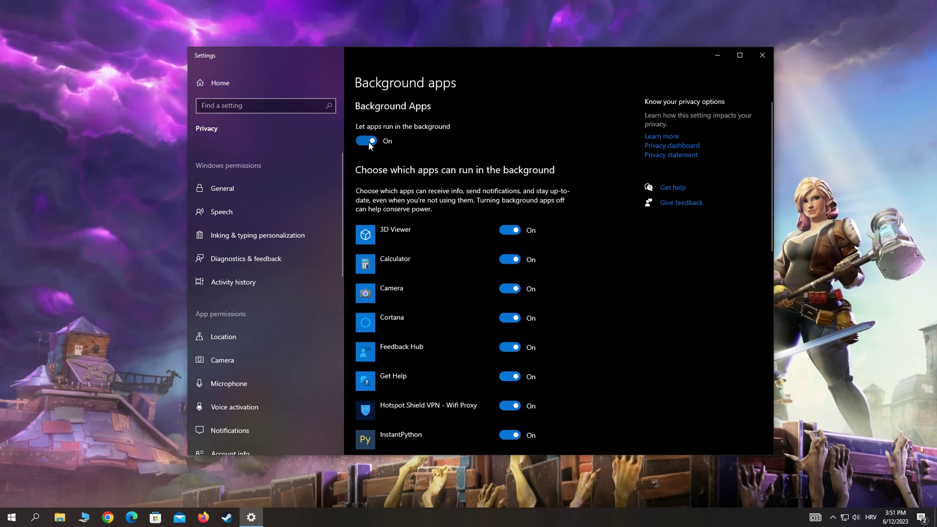
{"action": "left_click", "coordinate": [369, 142]}
{"action": "left_click", "coordinate": [760, 59]}
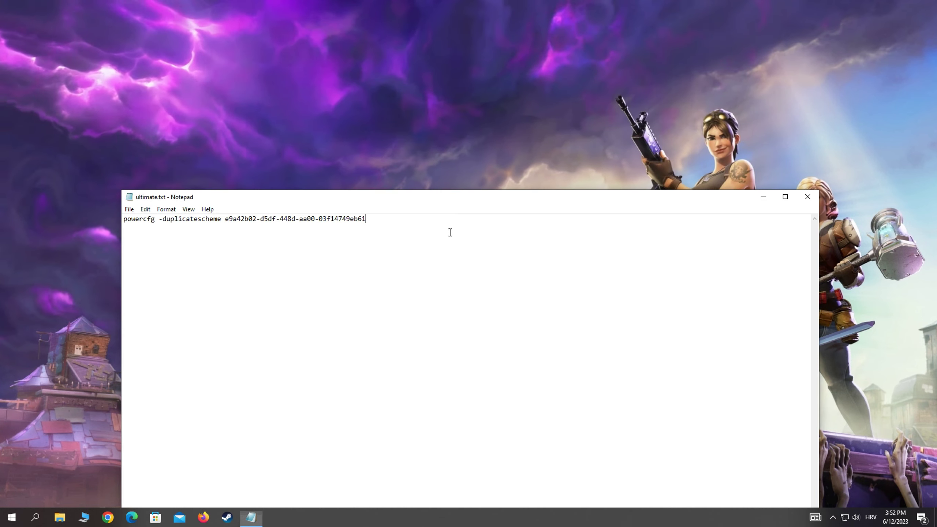
Copy the powercfg -duplicatescheme command from ultimate.txt
{"action": "left_click_drag", "start_coordinate": [366, 218], "coordinate": [123, 219]}
{"action": "right_click", "coordinate": [159, 220]}
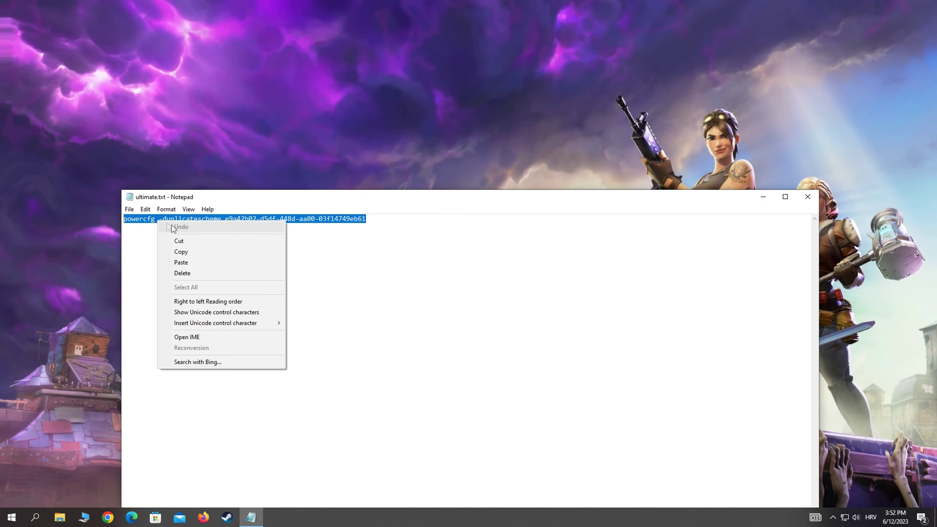
{"action": "left_click", "coordinate": [185, 252]}
Open Windows PowerShell and run powercfg -duplicatescheme e9a42b02-d5df-448d-aa00-03f14749eb61 to add the Ultimate Performance power plan
{"action": "left_click", "coordinate": [35, 516]}
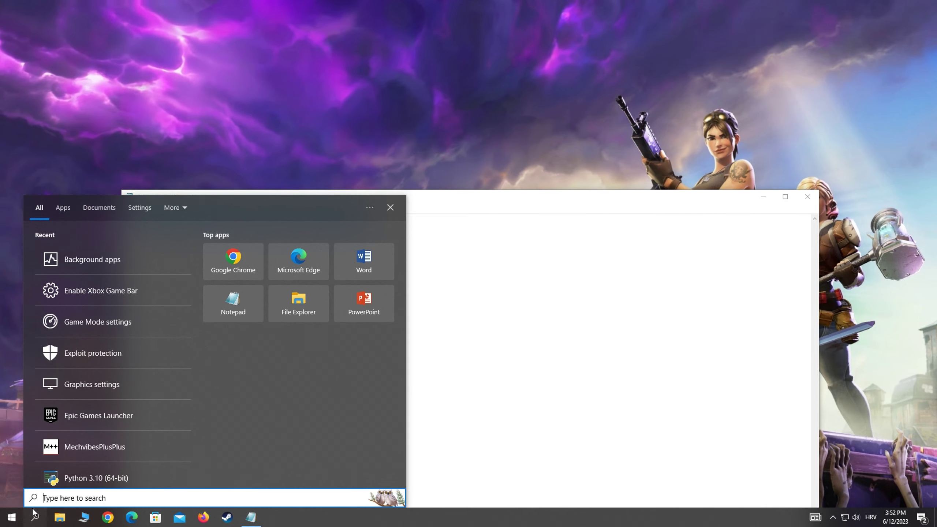
{"action": "type", "text": "powershell"}
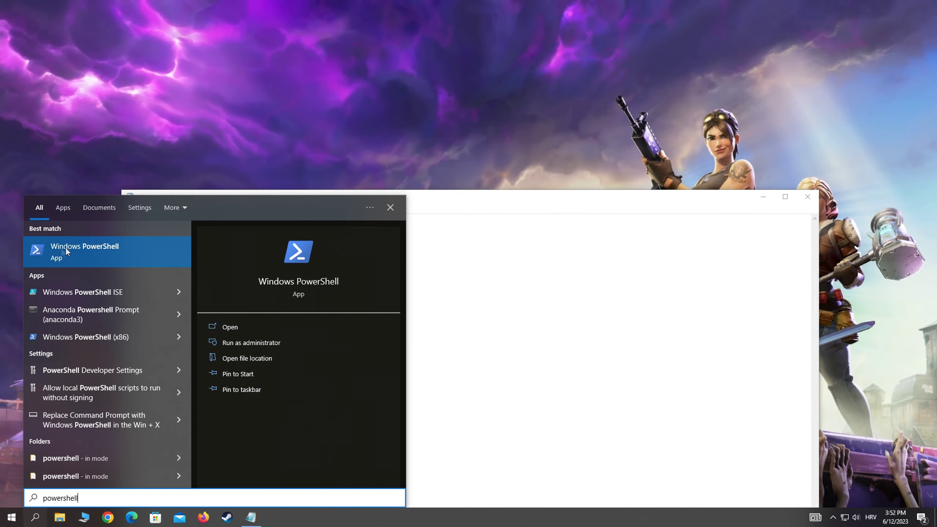
{"action": "left_click", "coordinate": [66, 251]}
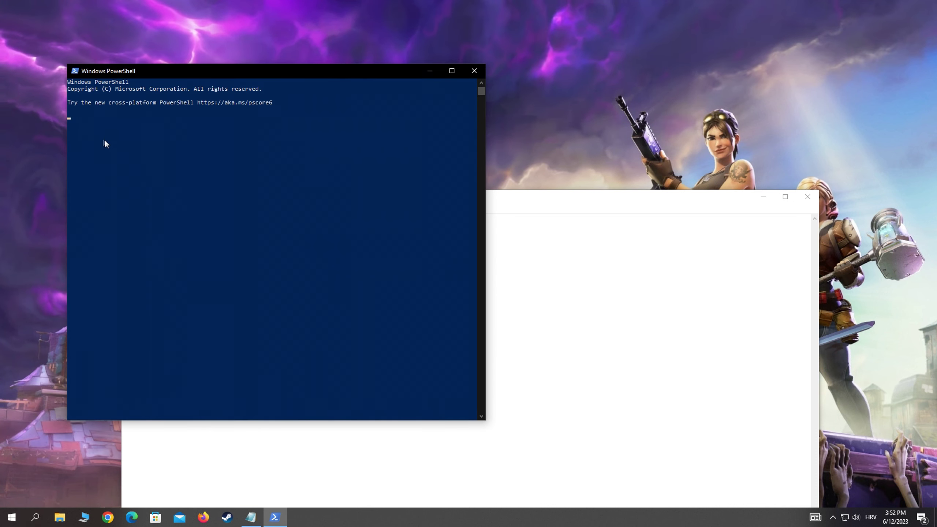
{"action": "key", "text": "ctrl+v"}
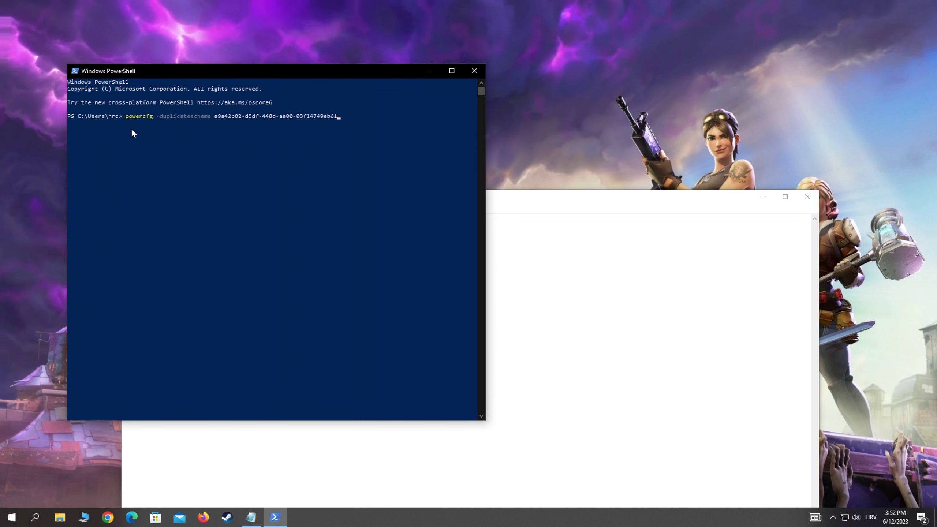
{"action": "key", "text": "Return"}
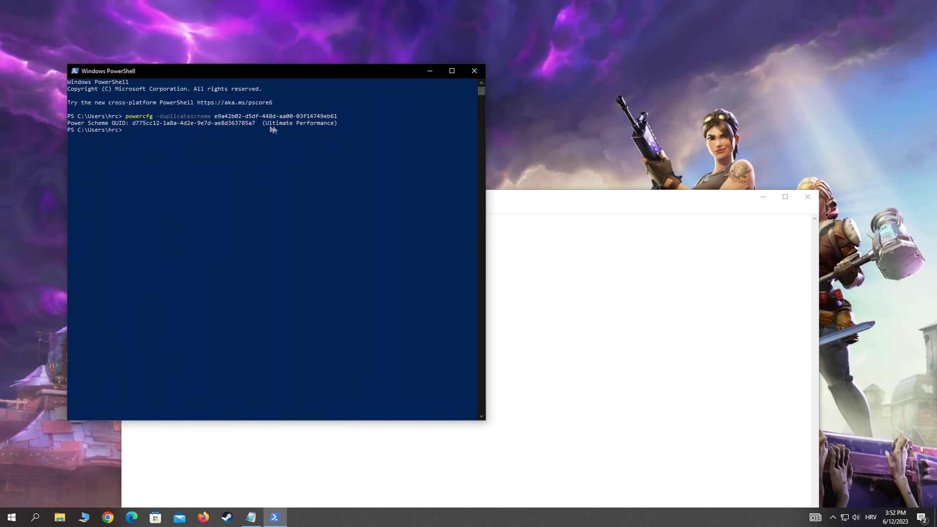
Close PowerShell, select the last Ultimate Performance plan listed in Power Options, and close Power Options and ultimate.txt
{"action": "left_click", "coordinate": [483, 72]}
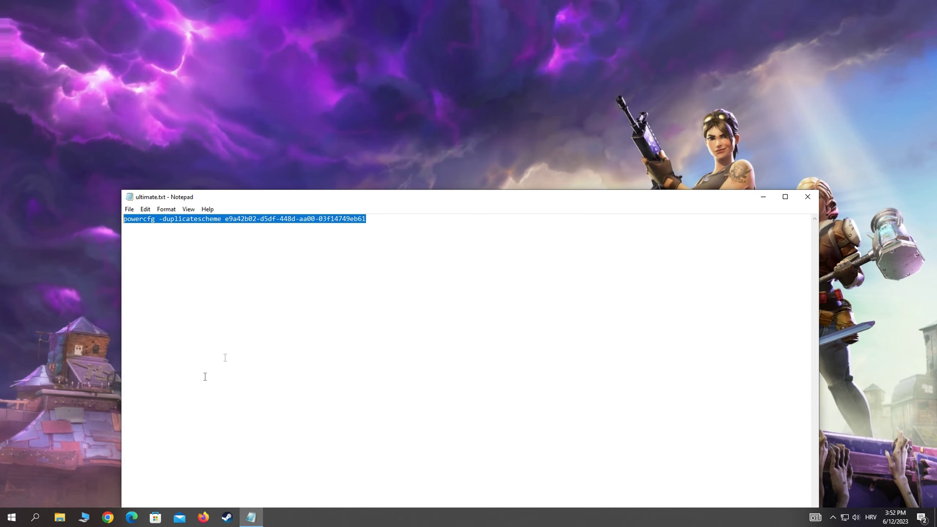
{"action": "left_click", "coordinate": [36, 517]}
{"action": "type", "text": "edit "}
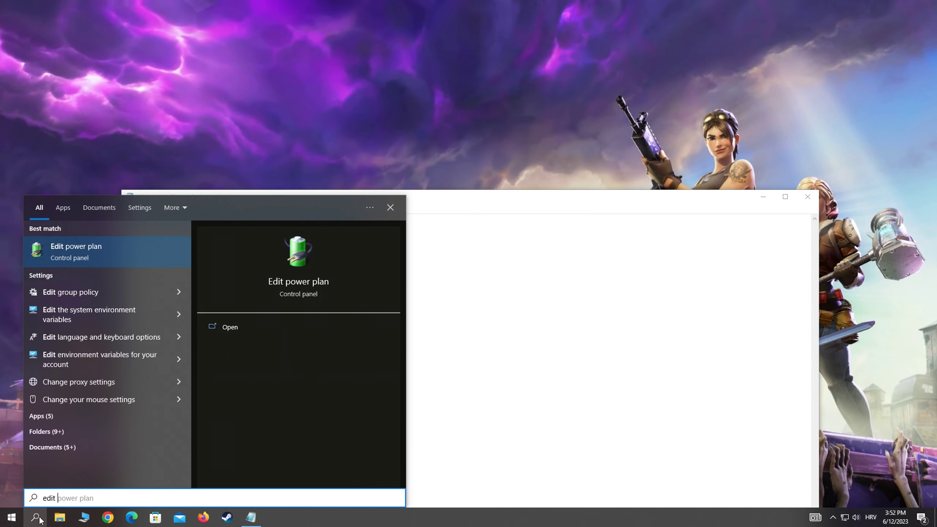
{"action": "type", "text": "power plan"}
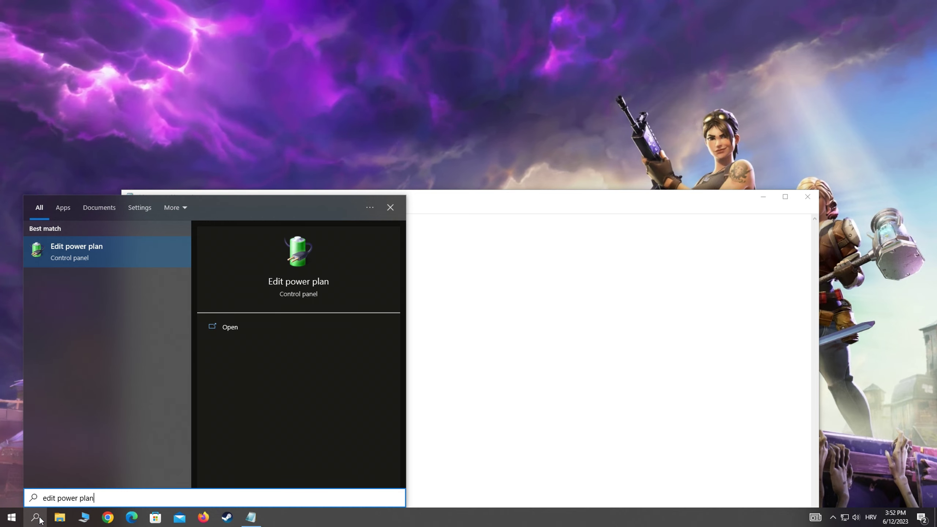
{"action": "left_click", "coordinate": [81, 256]}
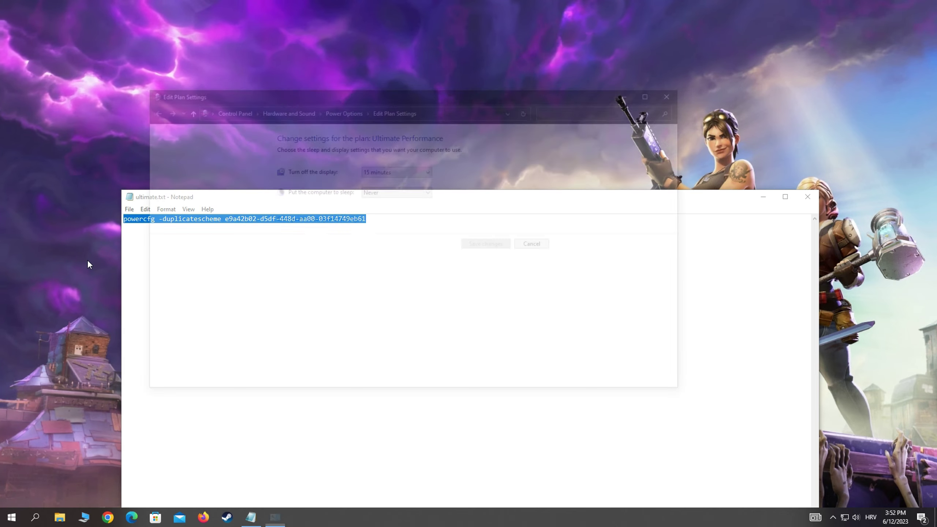
{"action": "left_click", "coordinate": [341, 109]}
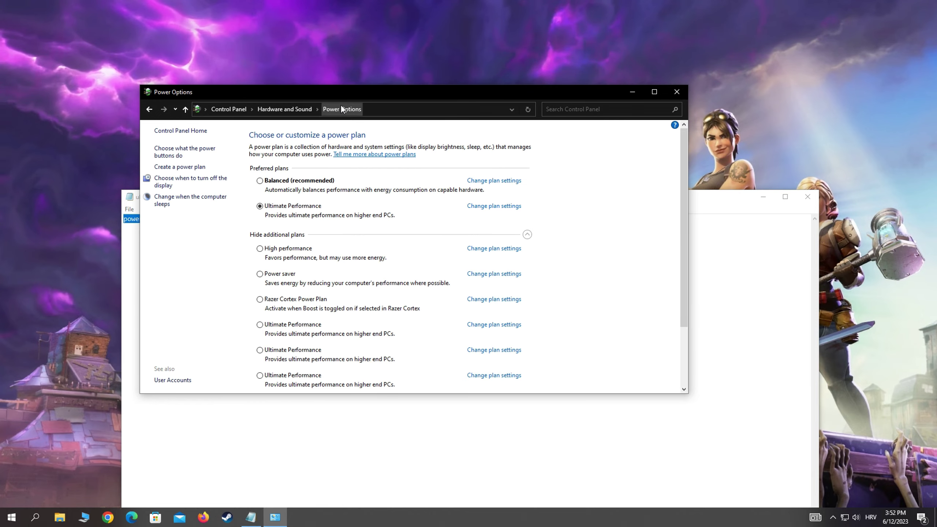
{"action": "left_click_drag", "start_coordinate": [682, 146], "coordinate": [682, 158]}
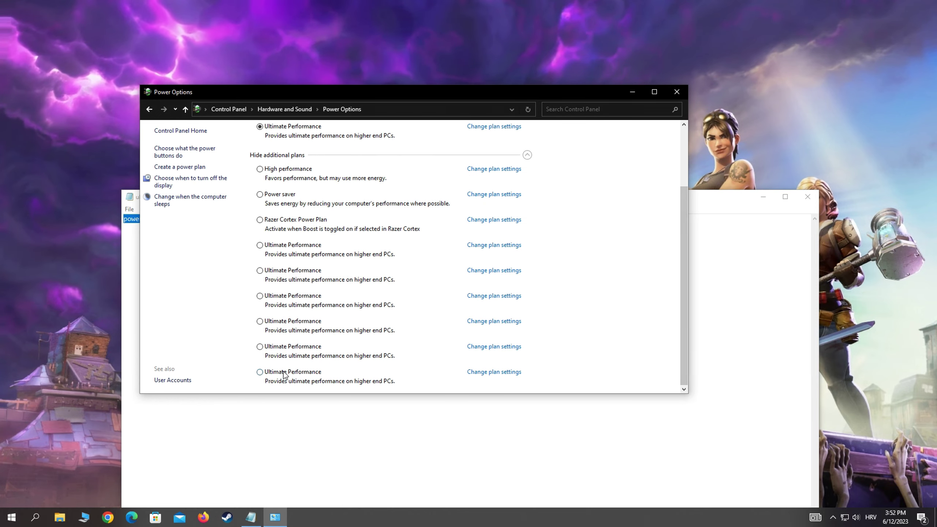
{"action": "left_click", "coordinate": [260, 372]}
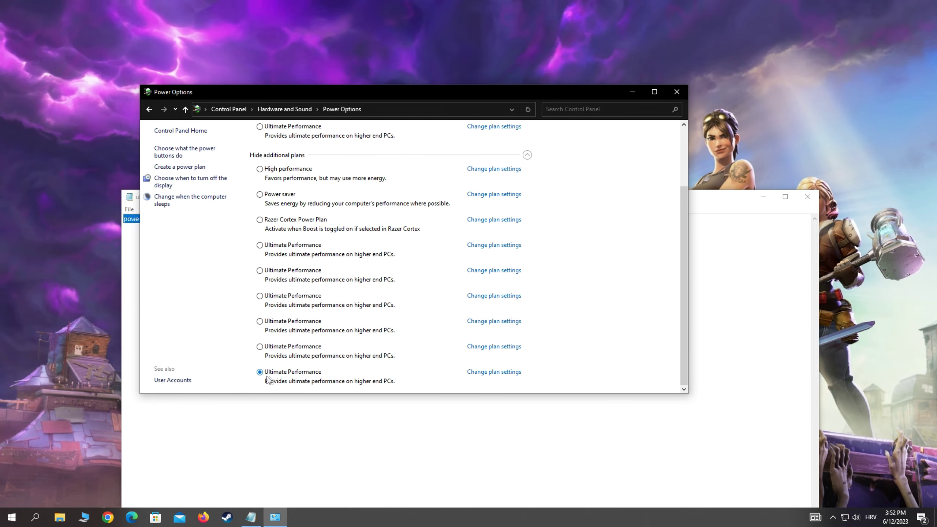
{"action": "left_click", "coordinate": [676, 91]}
{"action": "left_click", "coordinate": [807, 196]}
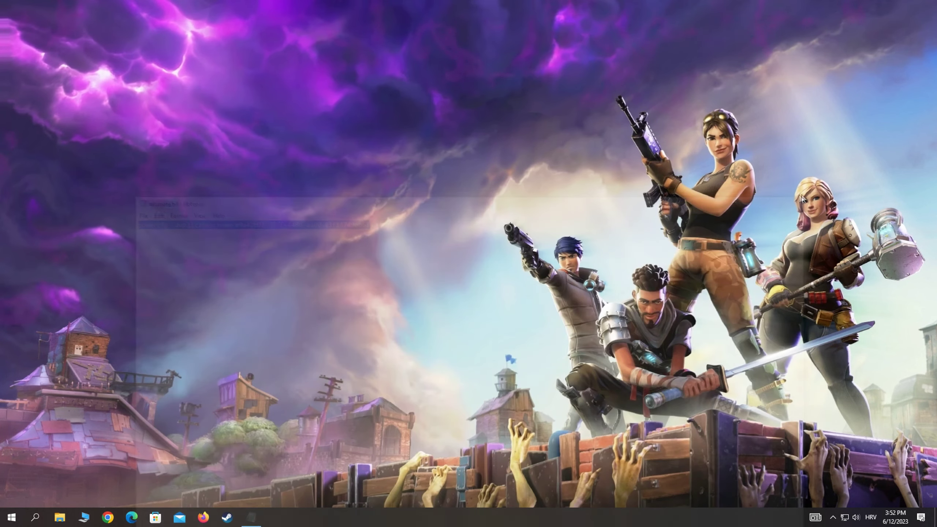
In Google Chrome's System settings, switch Continue running background apps when Google Chrome is closed on and back off, and close Chrome
{"action": "left_click", "coordinate": [107, 517]}
{"action": "left_click", "coordinate": [927, 25]}
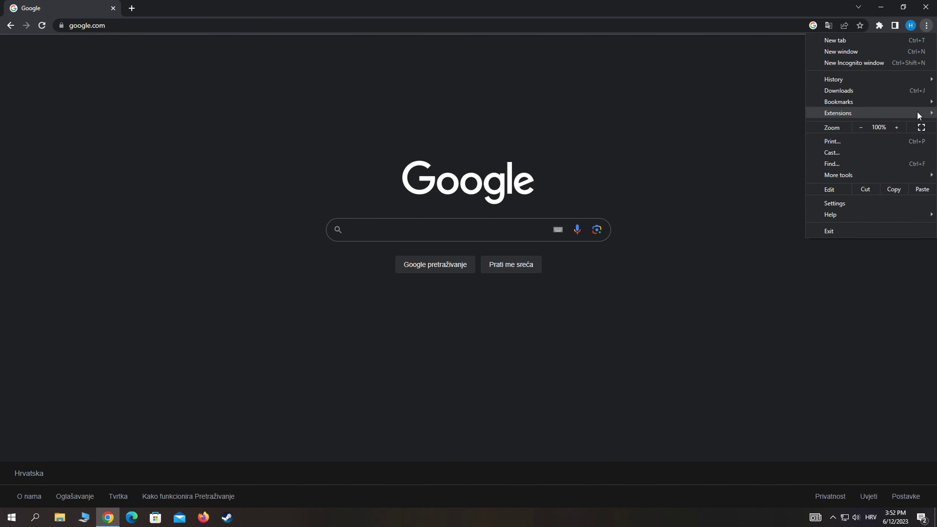
{"action": "left_click", "coordinate": [836, 205]}
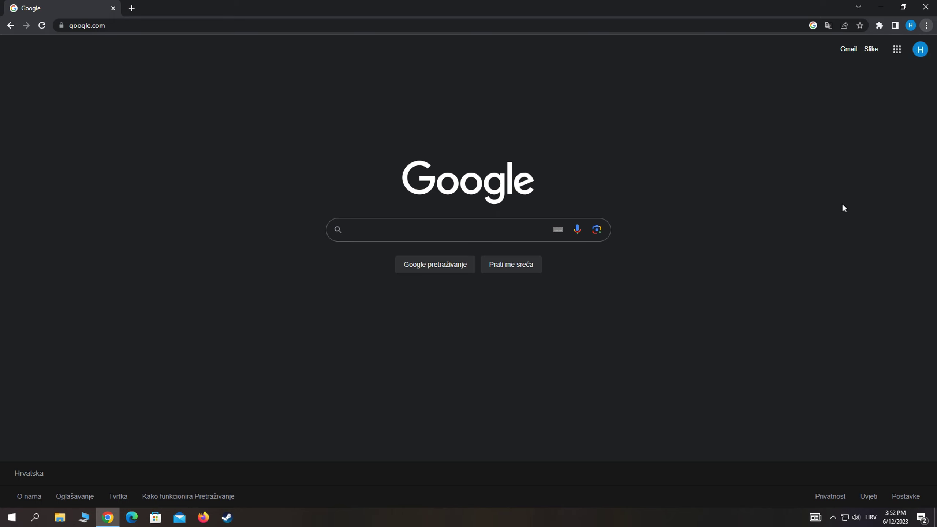
{"action": "left_click", "coordinate": [59, 300]}
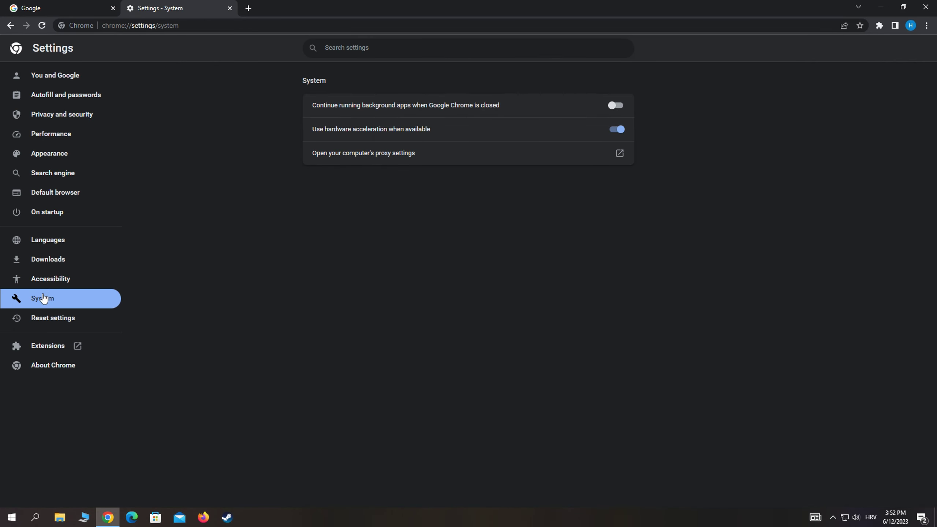
{"action": "left_click", "coordinate": [617, 105]}
{"action": "left_click", "coordinate": [618, 106]}
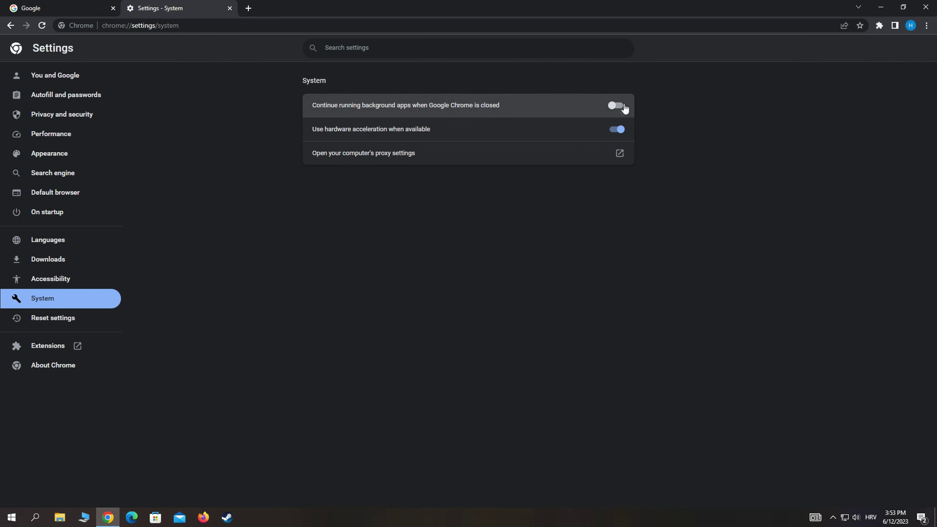
{"action": "left_click", "coordinate": [928, 10]}
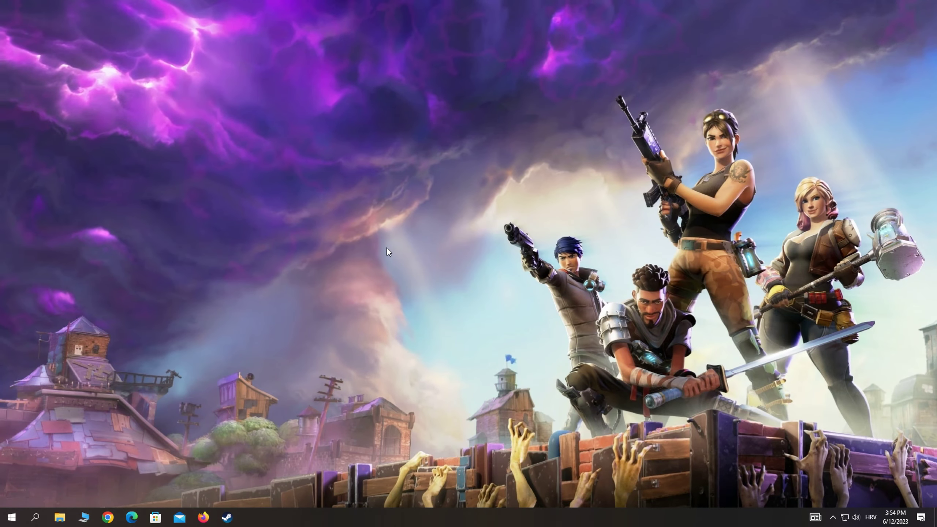
Open the advanced system settings from the System About page in Windows Settings and change the Performance options
{"action": "left_click", "coordinate": [23, 514]}
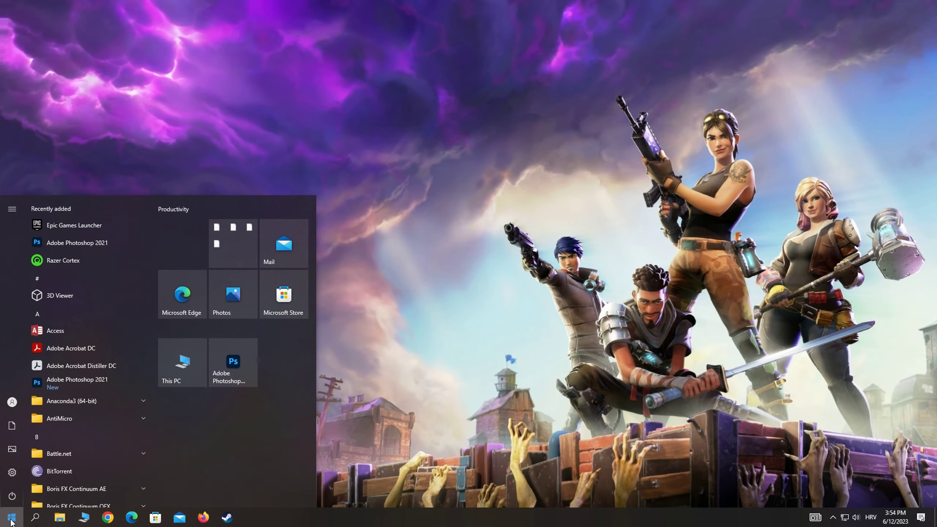
{"action": "left_click", "coordinate": [15, 473]}
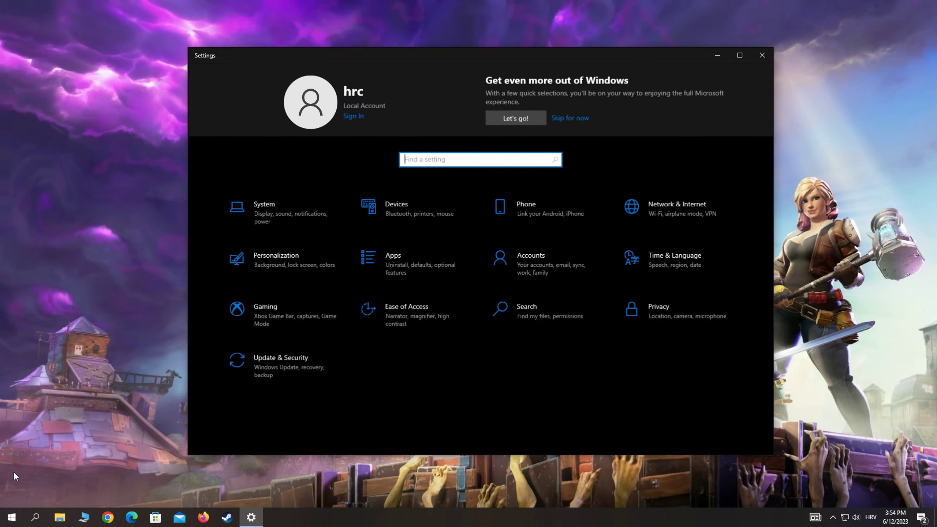
{"action": "left_click", "coordinate": [271, 213]}
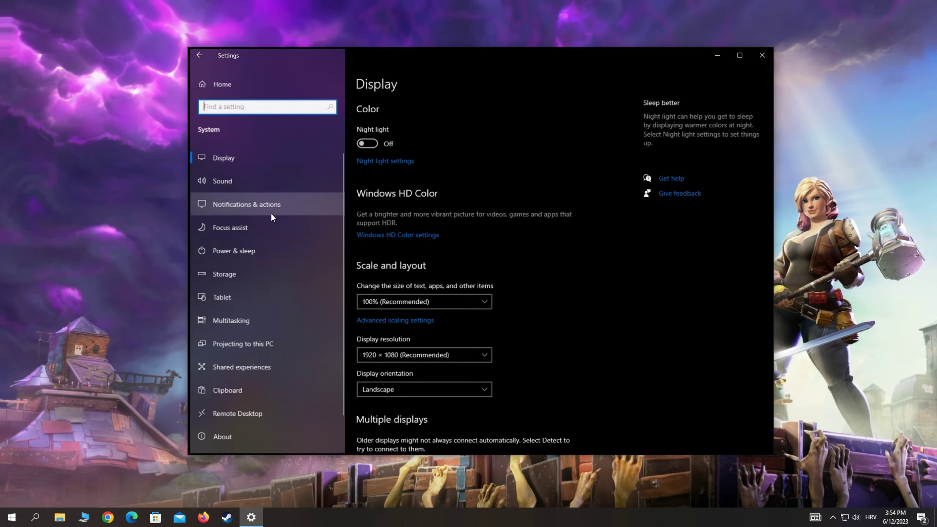
{"action": "scroll", "coordinate": [230, 402], "scroll_direction": "down", "scroll_amount": 2}
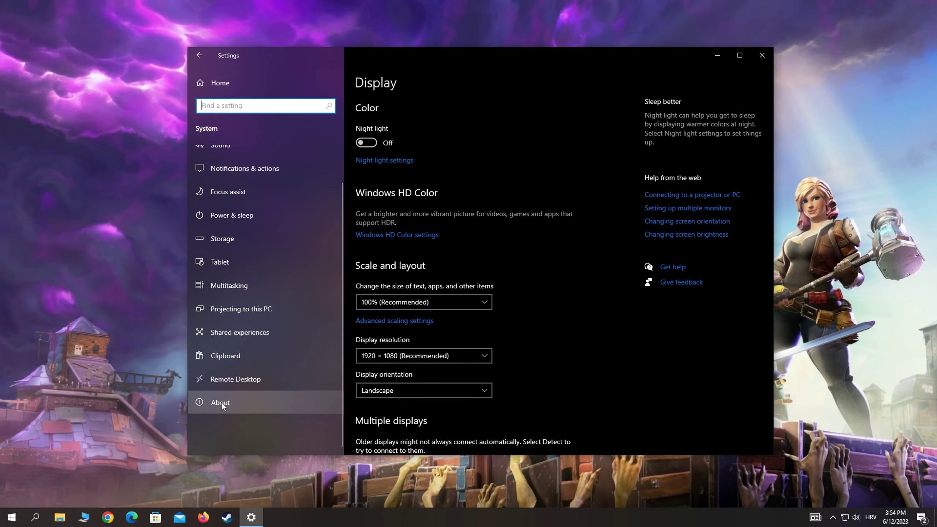
{"action": "left_click", "coordinate": [220, 403]}
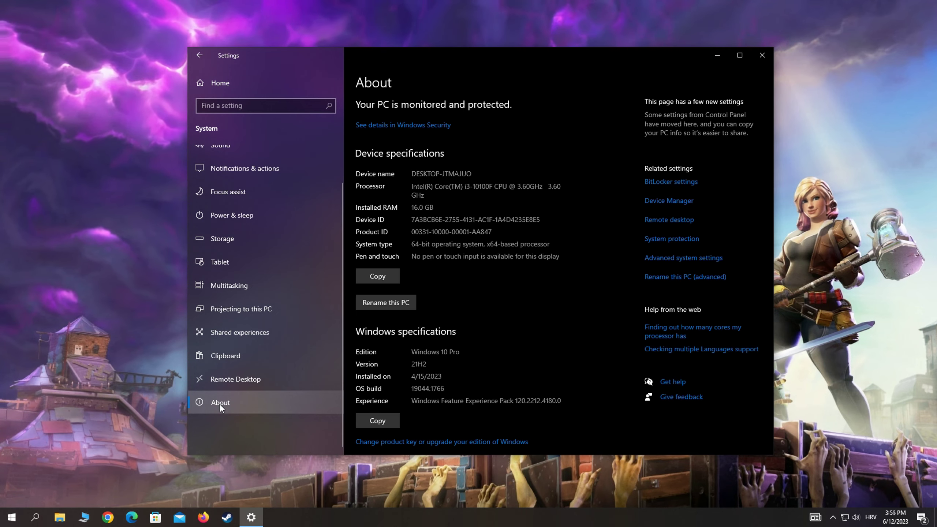
{"action": "left_click", "coordinate": [663, 258]}
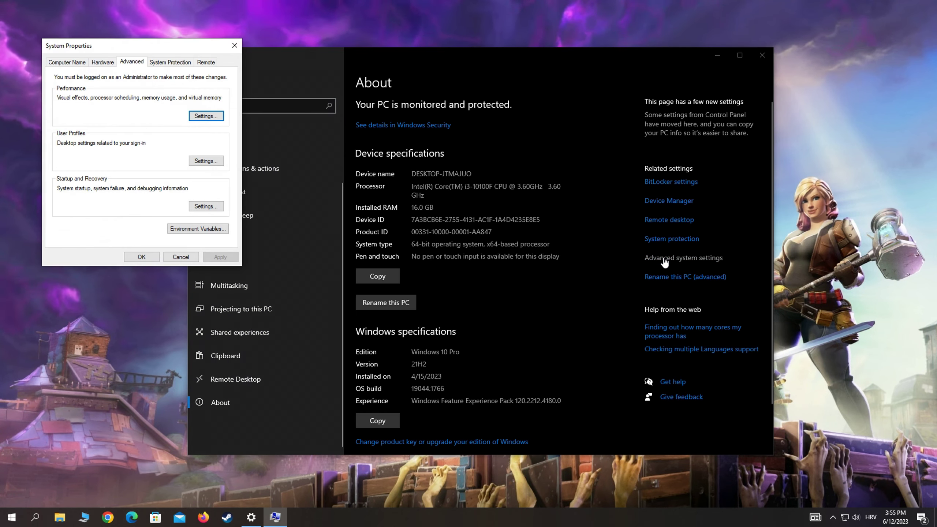
{"action": "left_click", "coordinate": [66, 61]}
{"action": "left_click", "coordinate": [131, 61]}
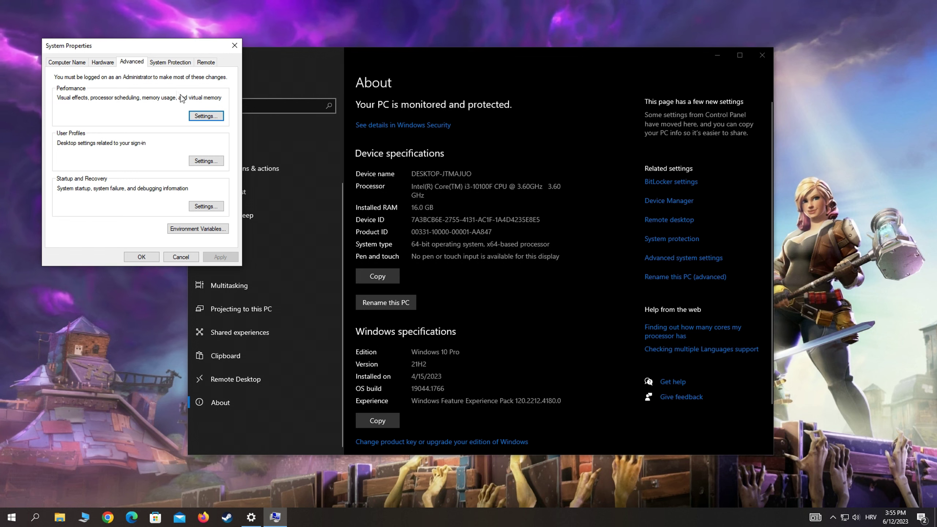
{"action": "left_click", "coordinate": [206, 116]}
{"action": "left_click", "coordinate": [128, 164]}
{"action": "left_click", "coordinate": [241, 359]}
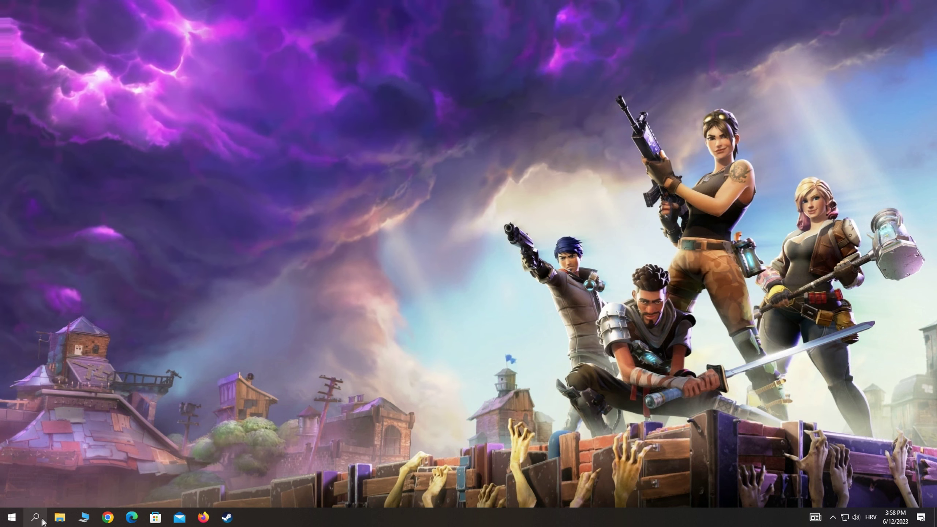
Search Windows for %temp%, open the Temp folder and delete all of its contents
{"action": "left_click", "coordinate": [35, 517]}
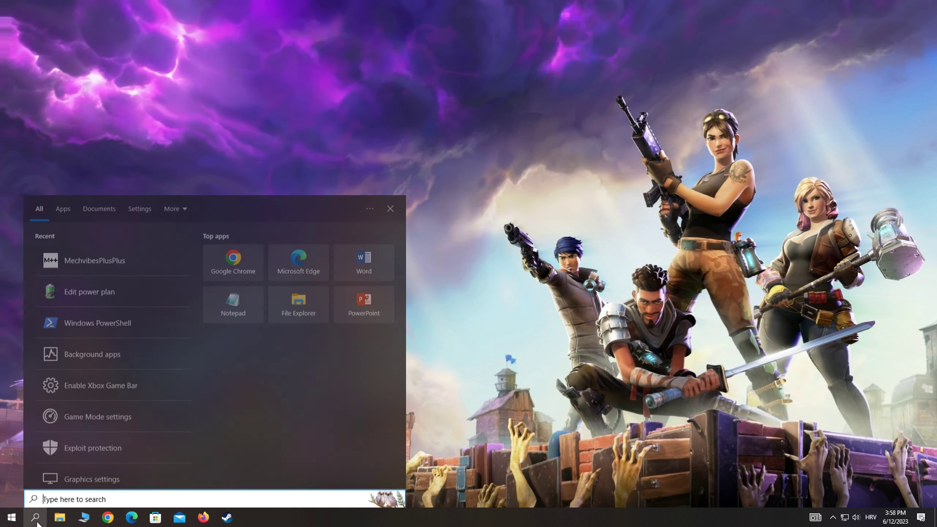
{"action": "type", "text": "%t"}
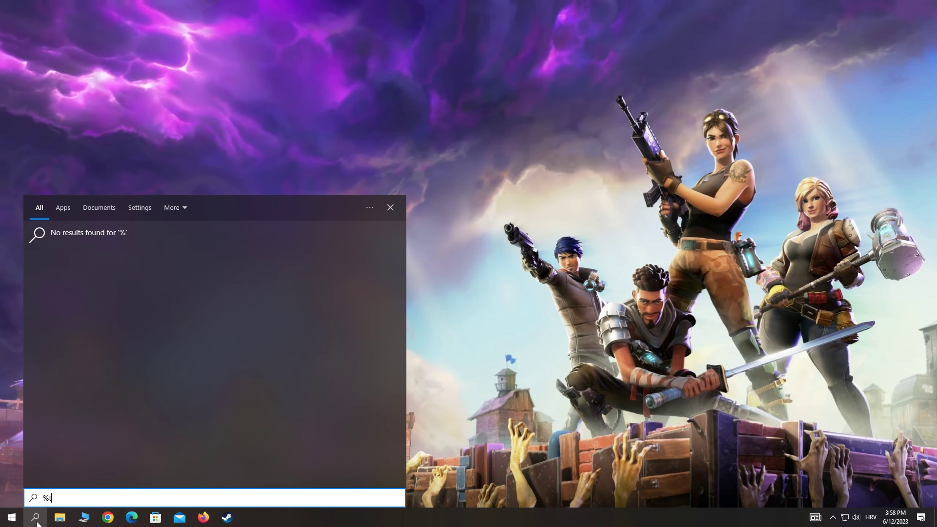
{"action": "type", "text": "emp%"}
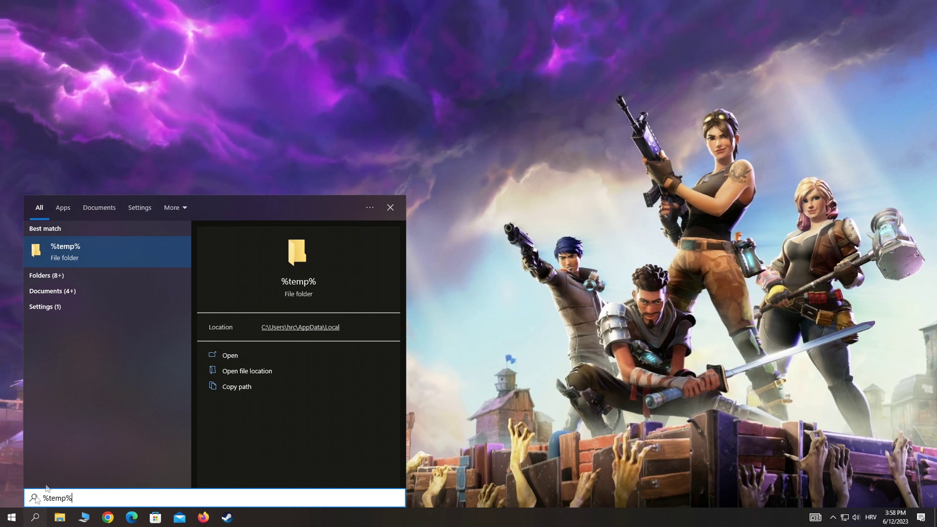
{"action": "left_click", "coordinate": [73, 257]}
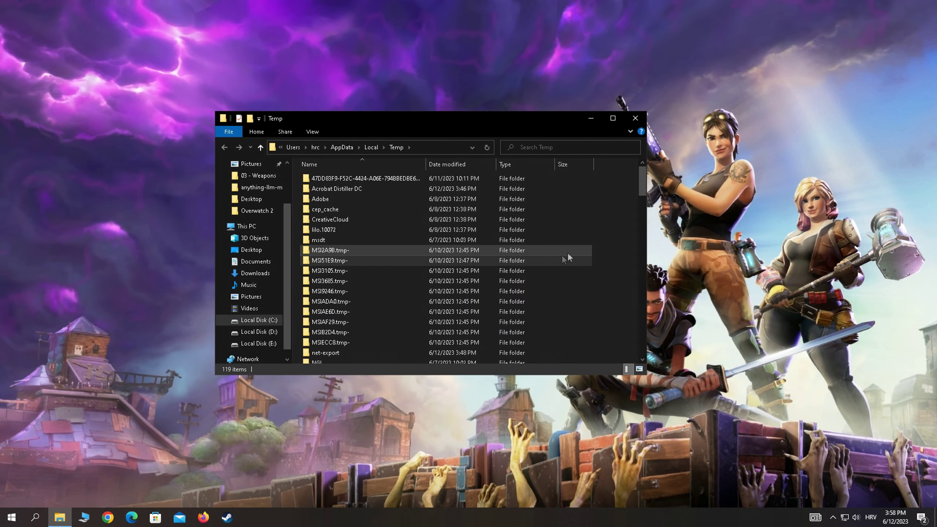
{"action": "key", "text": "ctrl+a"}
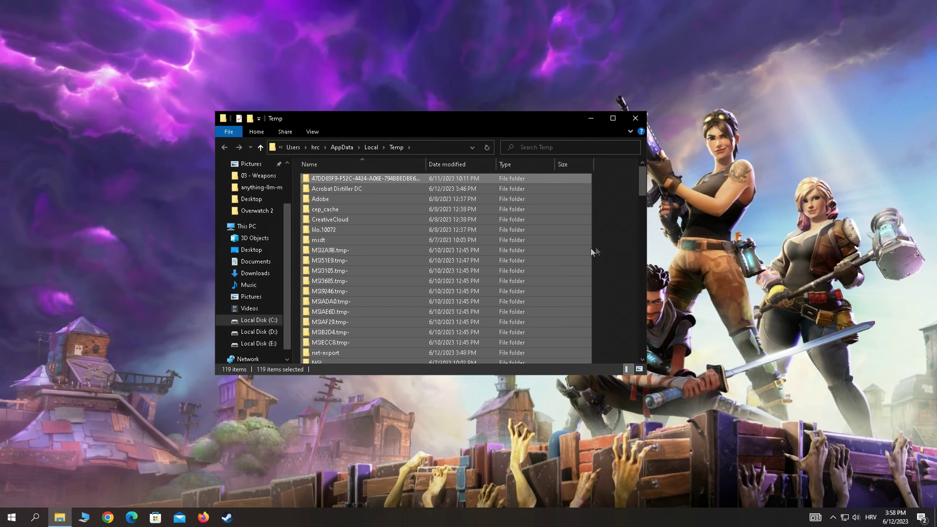
{"action": "right_click", "coordinate": [330, 250]}
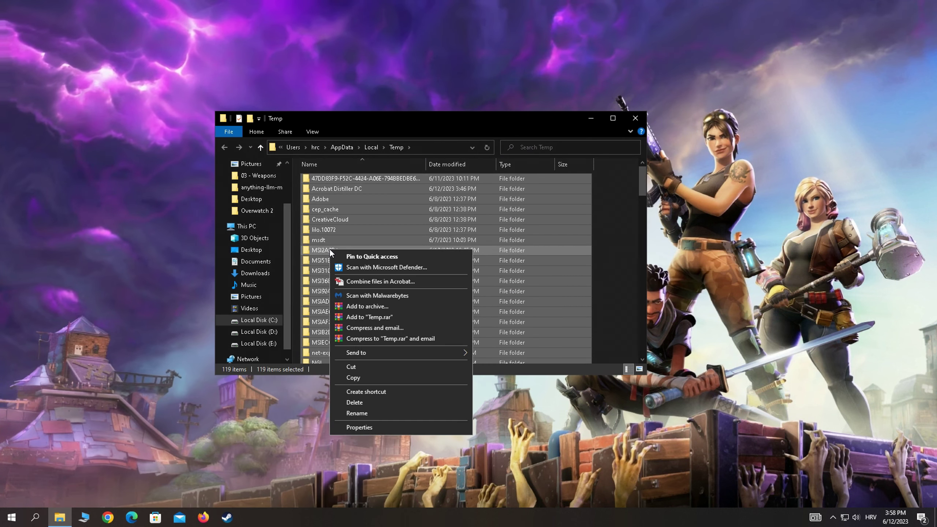
{"action": "left_click", "coordinate": [355, 402]}
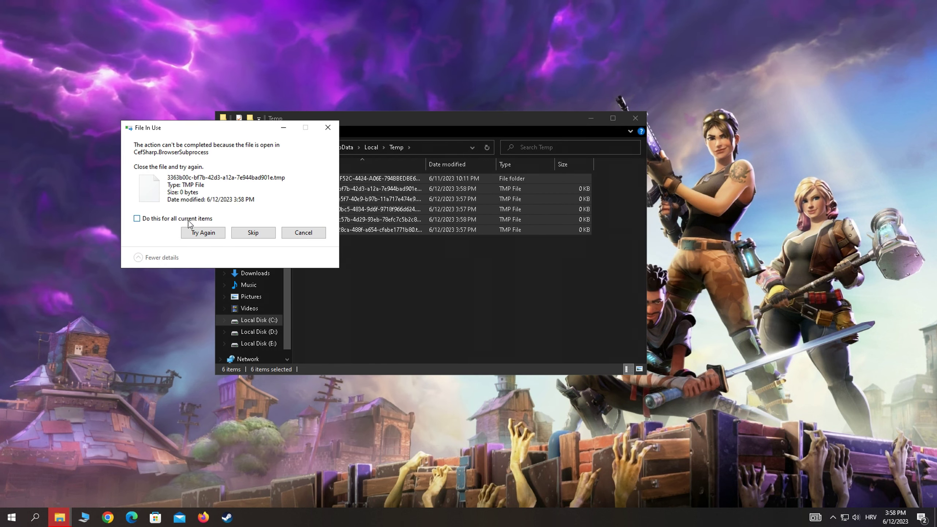
Retry deleting the file in use, skip all current items that are in use, and close the Temp folder
{"action": "left_click", "coordinate": [202, 234]}
{"action": "left_click", "coordinate": [194, 218]}
{"action": "left_click", "coordinate": [244, 234]}
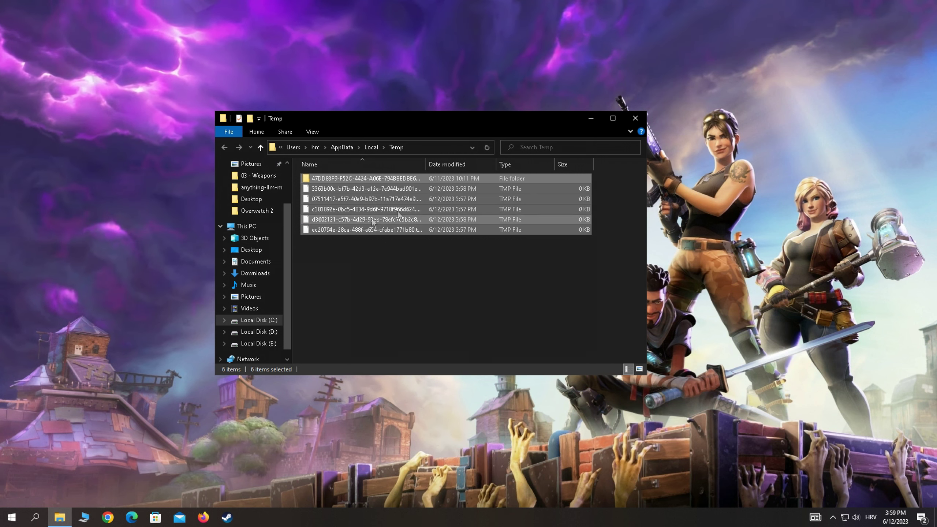
{"action": "left_click", "coordinate": [634, 118]}
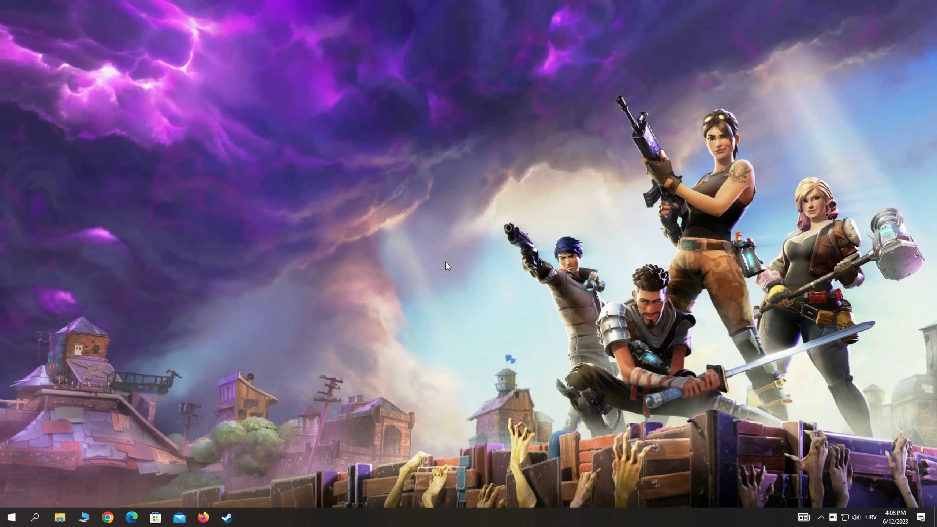
{"action": "right_click", "coordinate": [446, 241]}
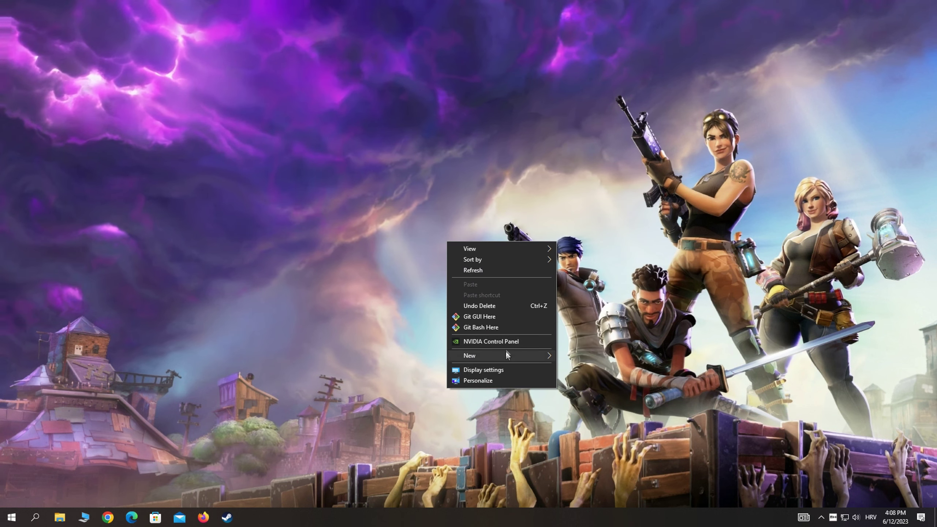
{"action": "left_click", "coordinate": [481, 343]}
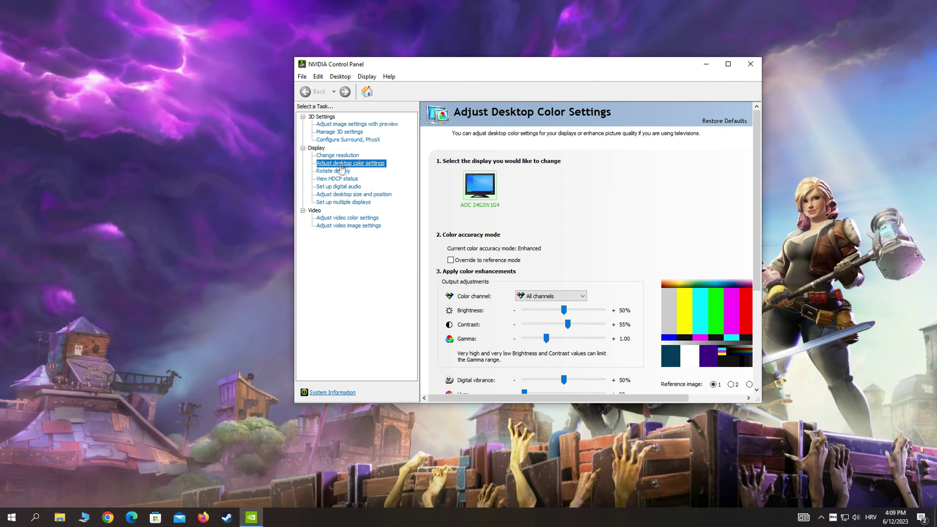
{"action": "left_click_drag", "start_coordinate": [758, 149], "coordinate": [764, 188]}
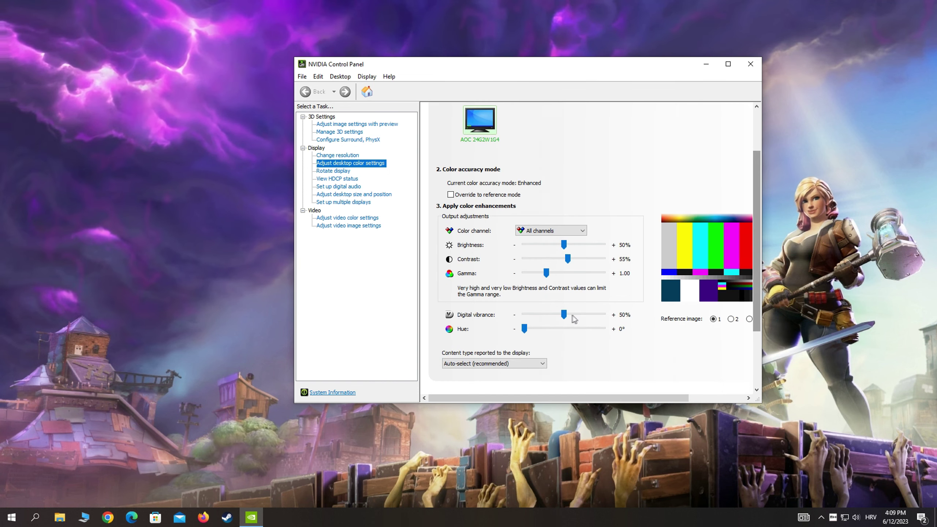
{"action": "left_click_drag", "start_coordinate": [566, 316], "coordinate": [592, 314]}
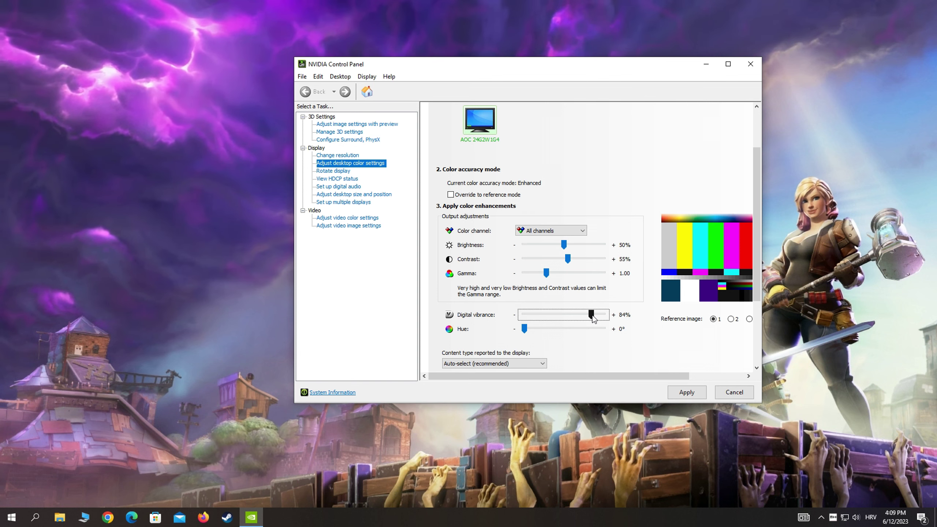
{"action": "left_click", "coordinate": [687, 392]}
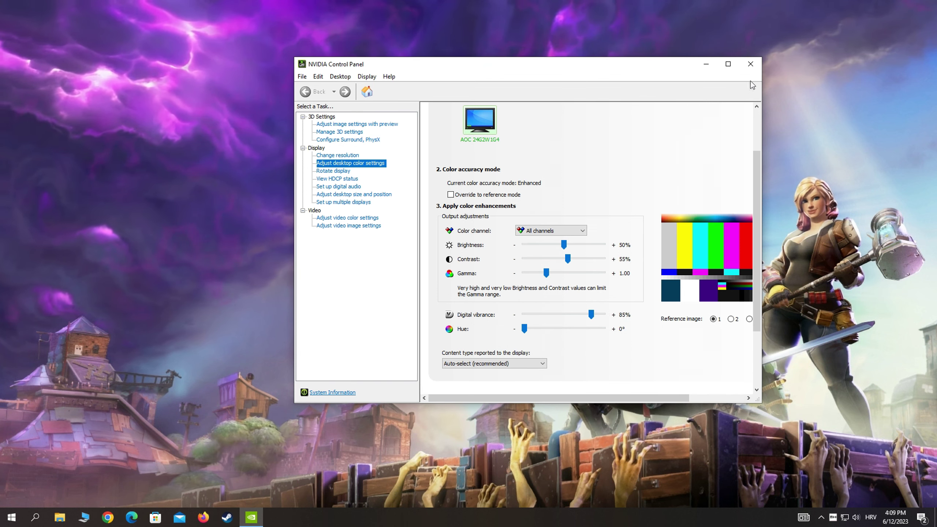
Close NVIDIA Control Panel, search Google in Chrome for "razer cortex game booster" and download the program from Razer's Game Booster page
{"action": "left_click", "coordinate": [751, 64]}
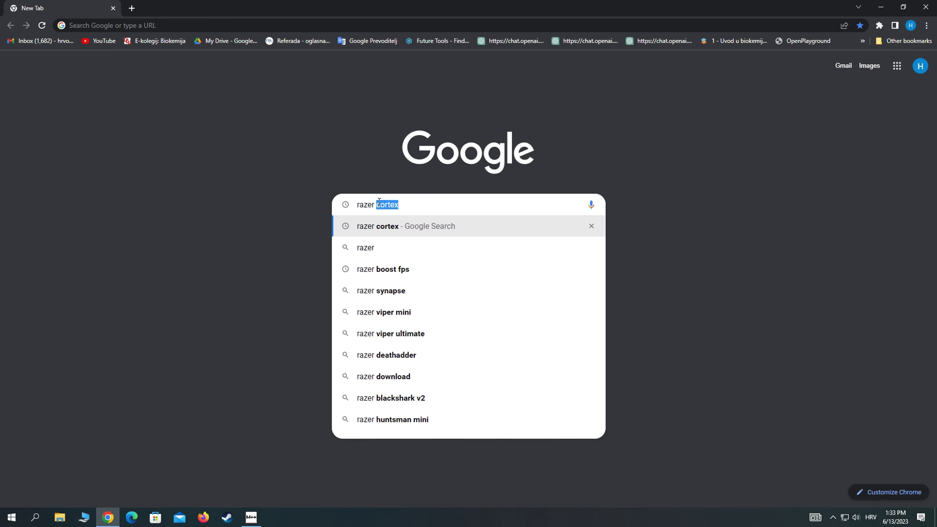
{"action": "type", "text": "rt"}
{"action": "key", "text": "Down"}
{"action": "key", "text": "Down"}
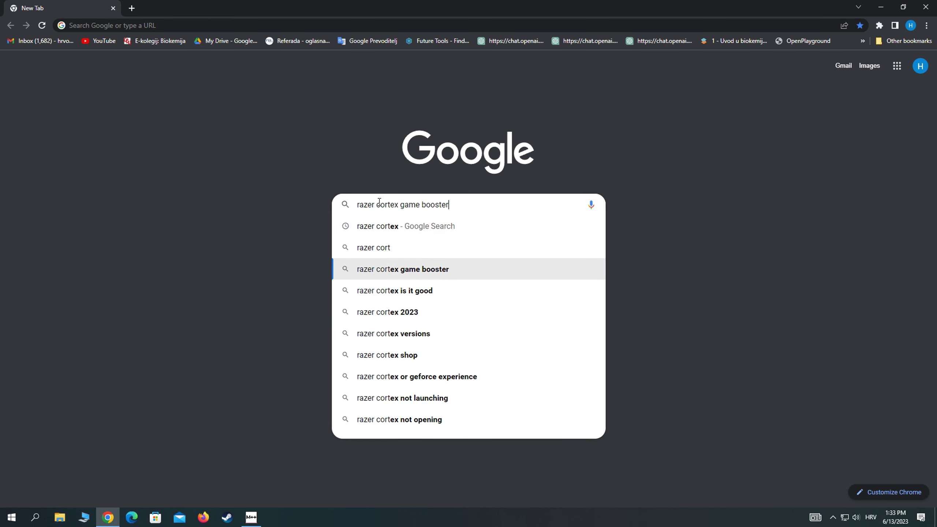
{"action": "key", "text": "Return"}
{"action": "left_click", "coordinate": [141, 152]}
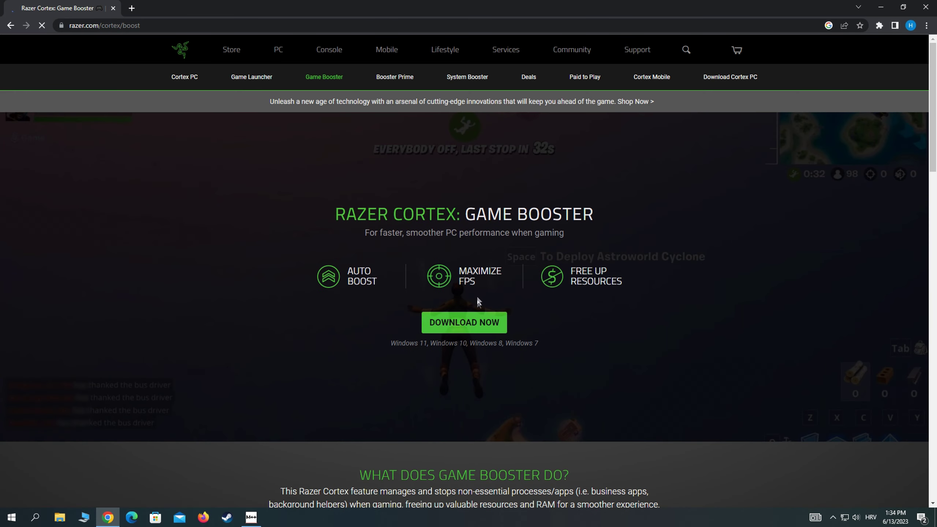
{"action": "left_click", "coordinate": [463, 324]}
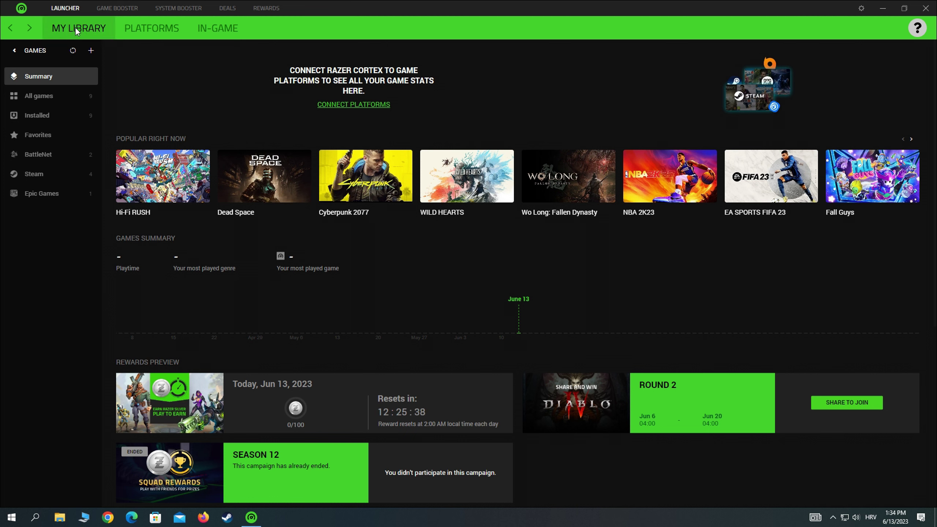
In Razer Cortex, run the Game Booster boost on the preselected items and optimize Fortnite with Booster Prime at the Competitive level
{"action": "left_click", "coordinate": [114, 8]}
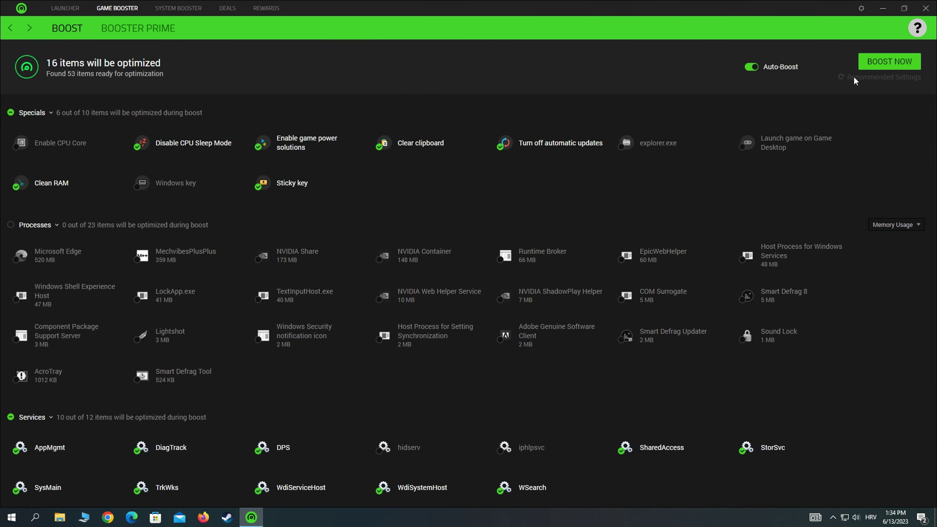
{"action": "left_click", "coordinate": [884, 60]}
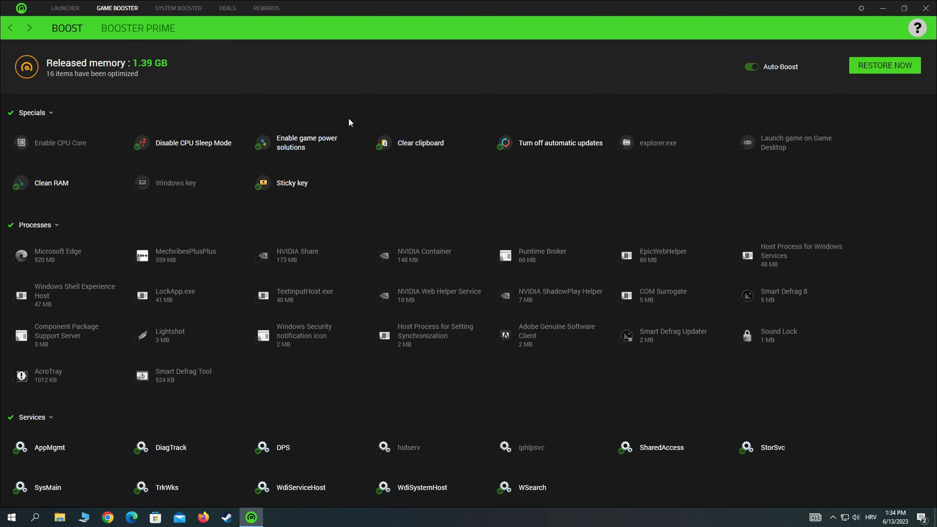
{"action": "left_click", "coordinate": [131, 30]}
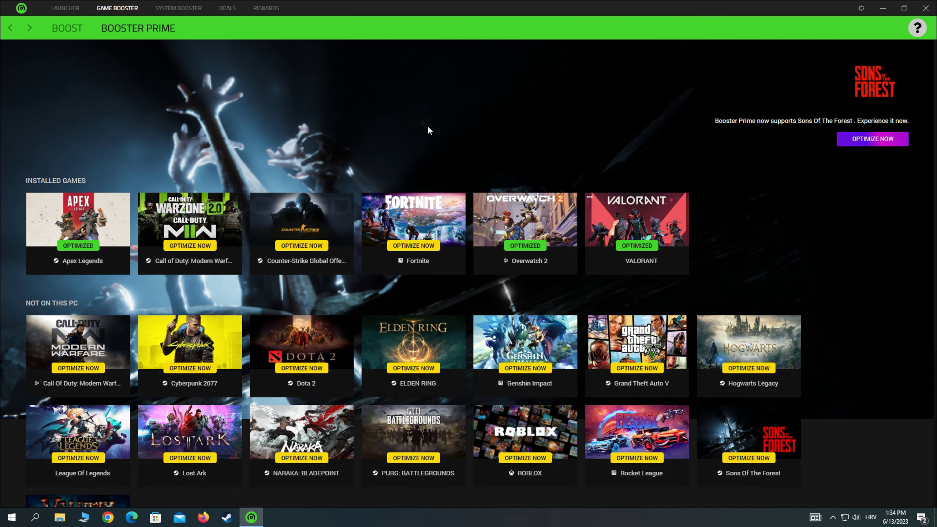
{"action": "left_click", "coordinate": [421, 248]}
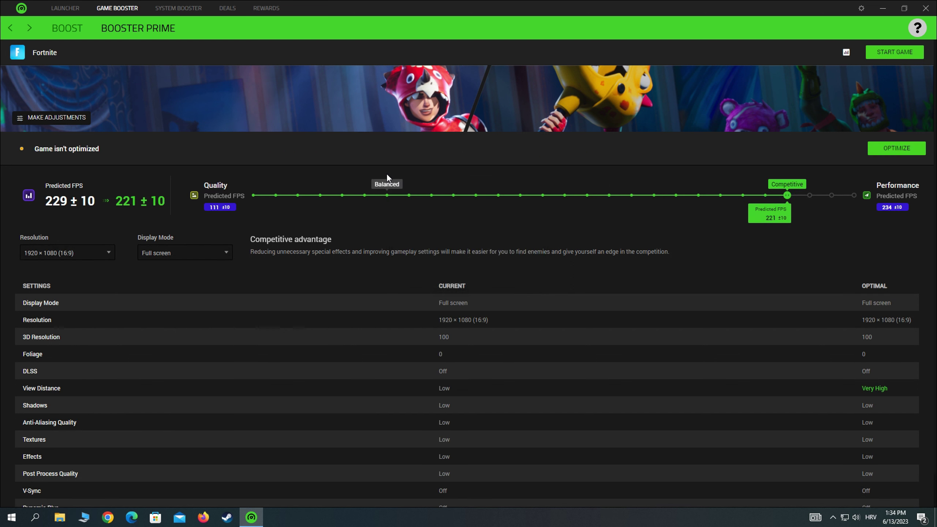
{"action": "left_click", "coordinate": [891, 146]}
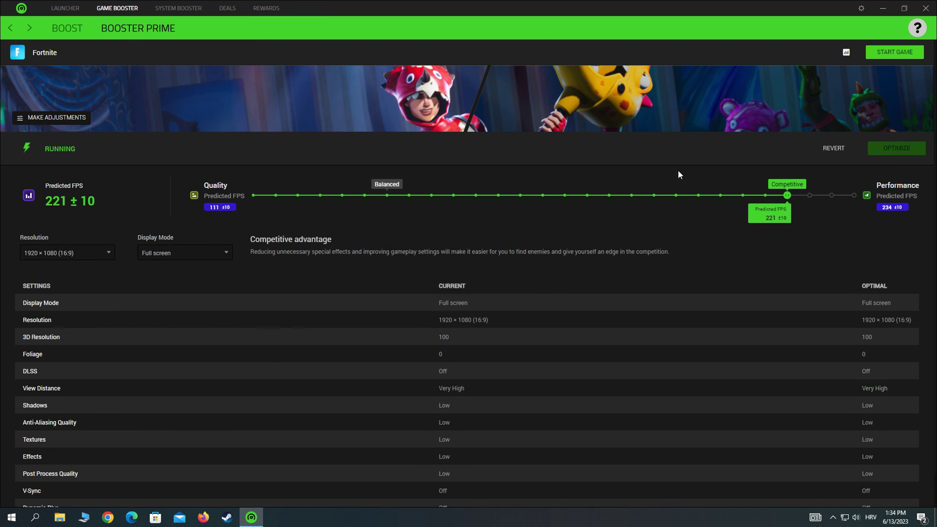
Scan for and clean the junk files with System Clean, and optimize all the selected Speed Up items
{"action": "left_click", "coordinate": [181, 9]}
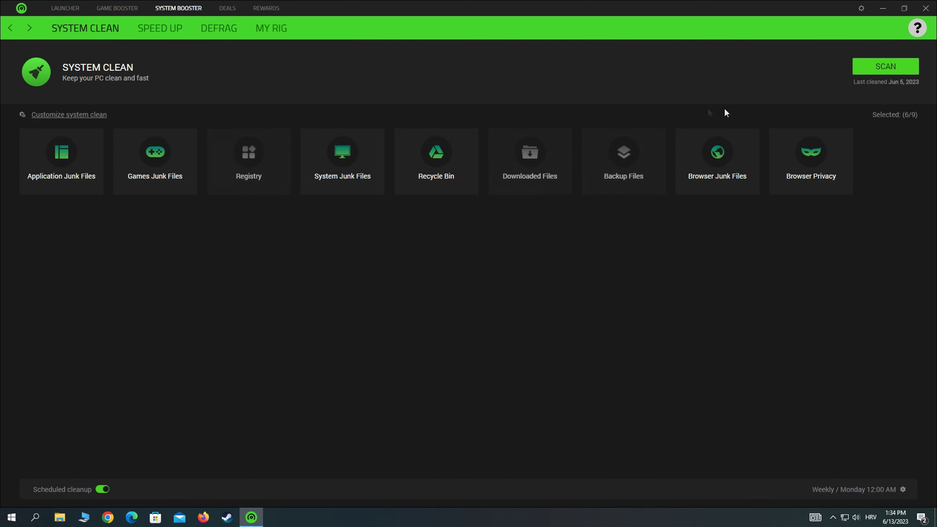
{"action": "left_click", "coordinate": [880, 71]}
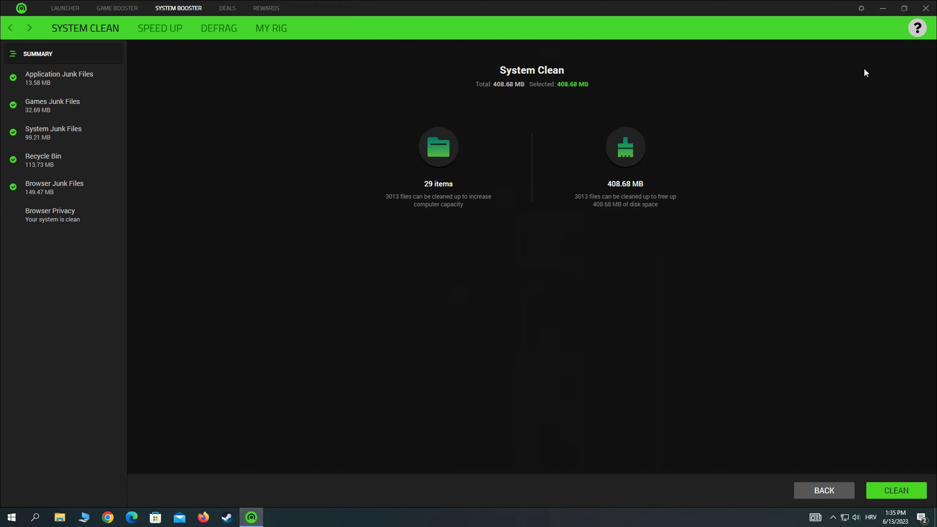
{"action": "left_click", "coordinate": [890, 489]}
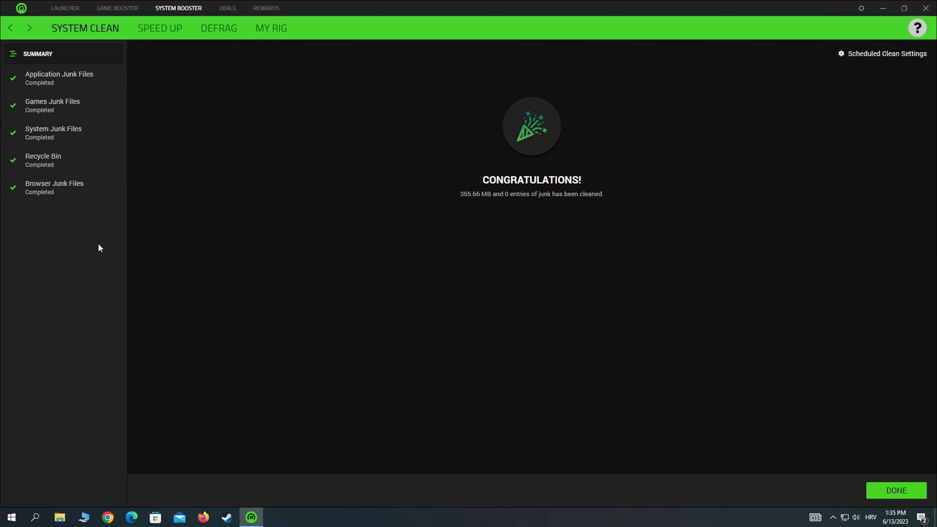
{"action": "left_click", "coordinate": [166, 32]}
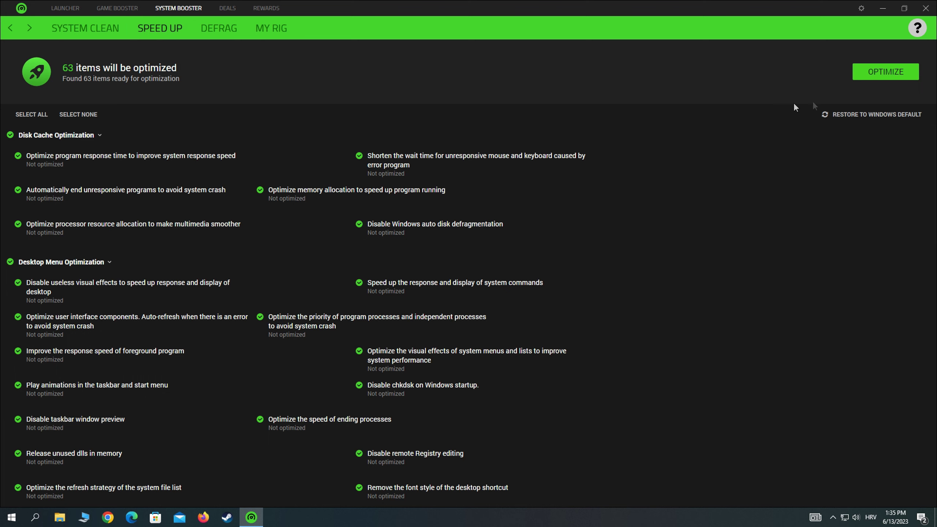
{"action": "left_click", "coordinate": [885, 72]}
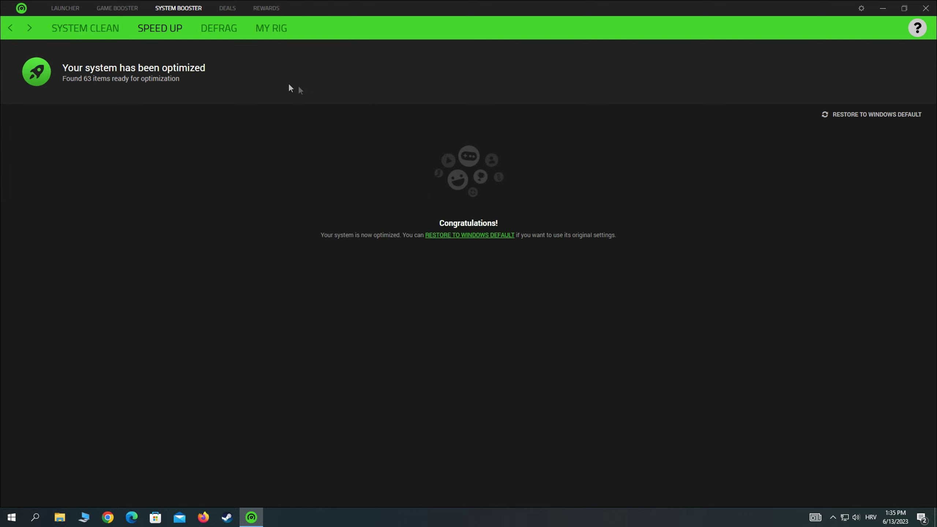
Deselect every game except Fortnite for defragmentation, scan it for fragments and start defragmenting it
{"action": "left_click", "coordinate": [216, 30]}
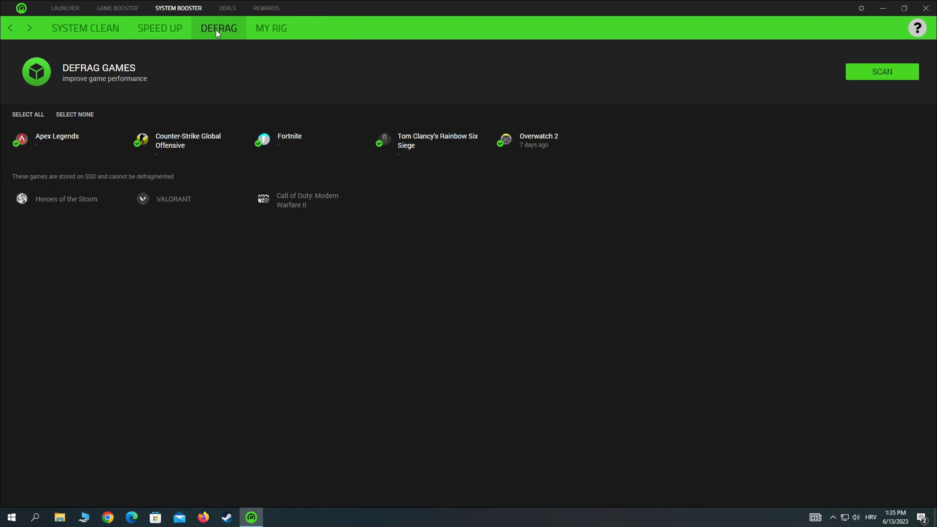
{"action": "left_click", "coordinate": [188, 145]}
{"action": "left_click", "coordinate": [431, 149]}
{"action": "left_click", "coordinate": [501, 143]}
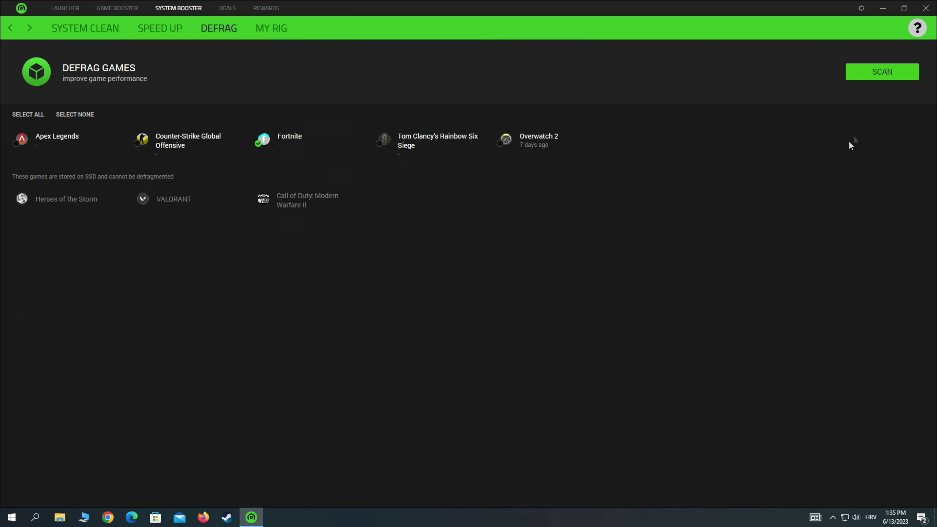
{"action": "left_click", "coordinate": [877, 80]}
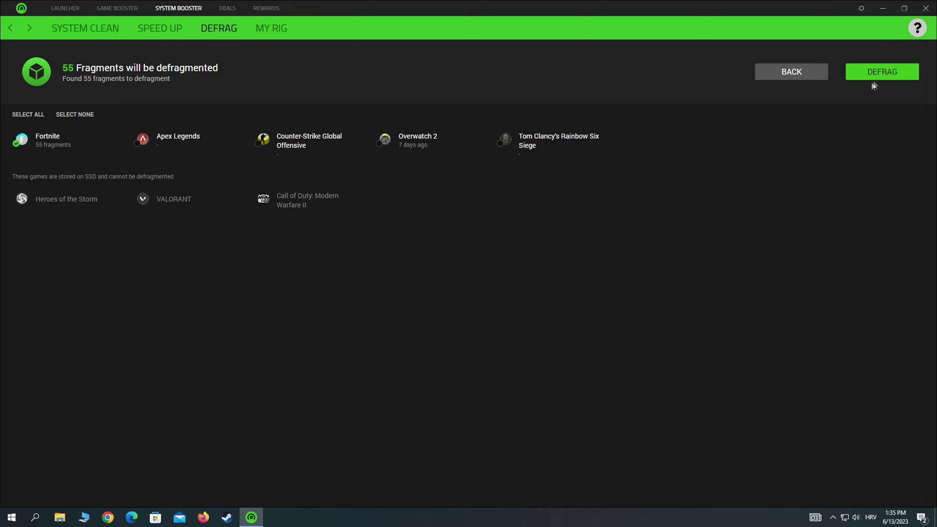
{"action": "left_click", "coordinate": [880, 74]}
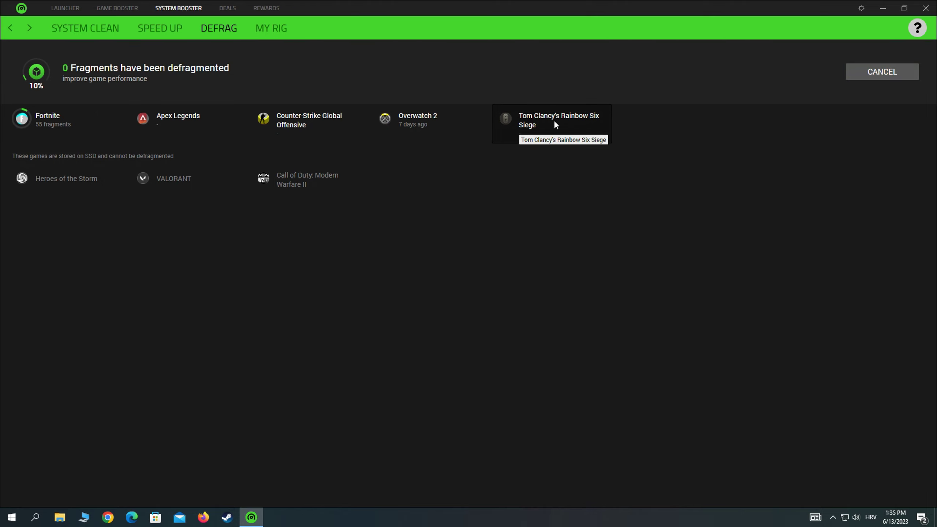